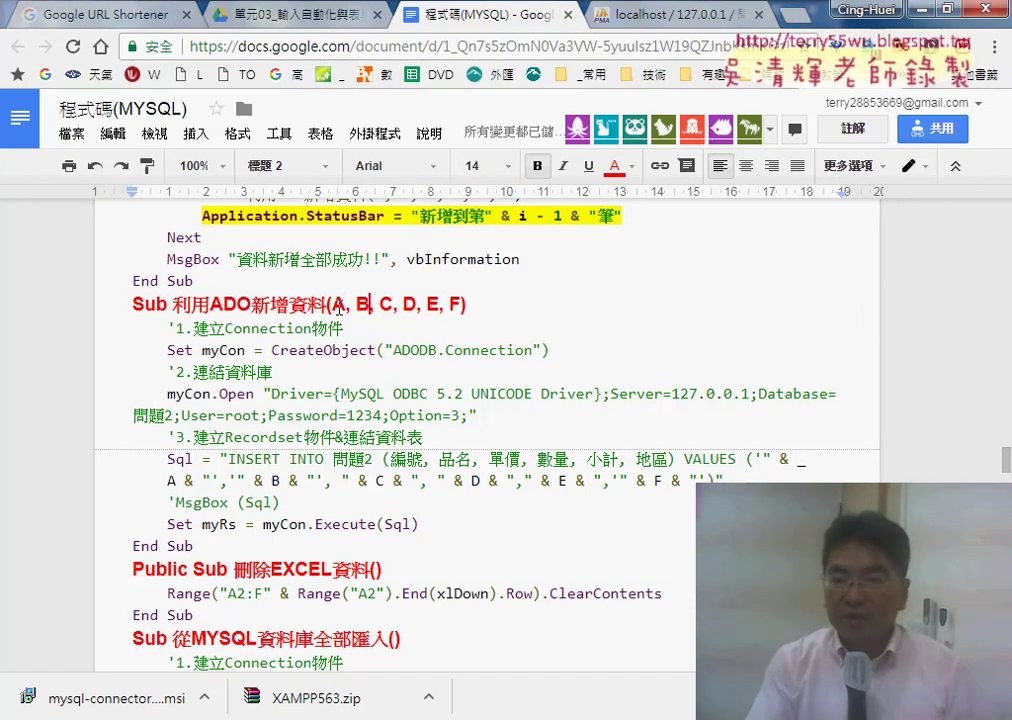
- Highlight the sub's parameters A–F and the ADODB.Connection object creation line
drag(331, 304, 458, 306)
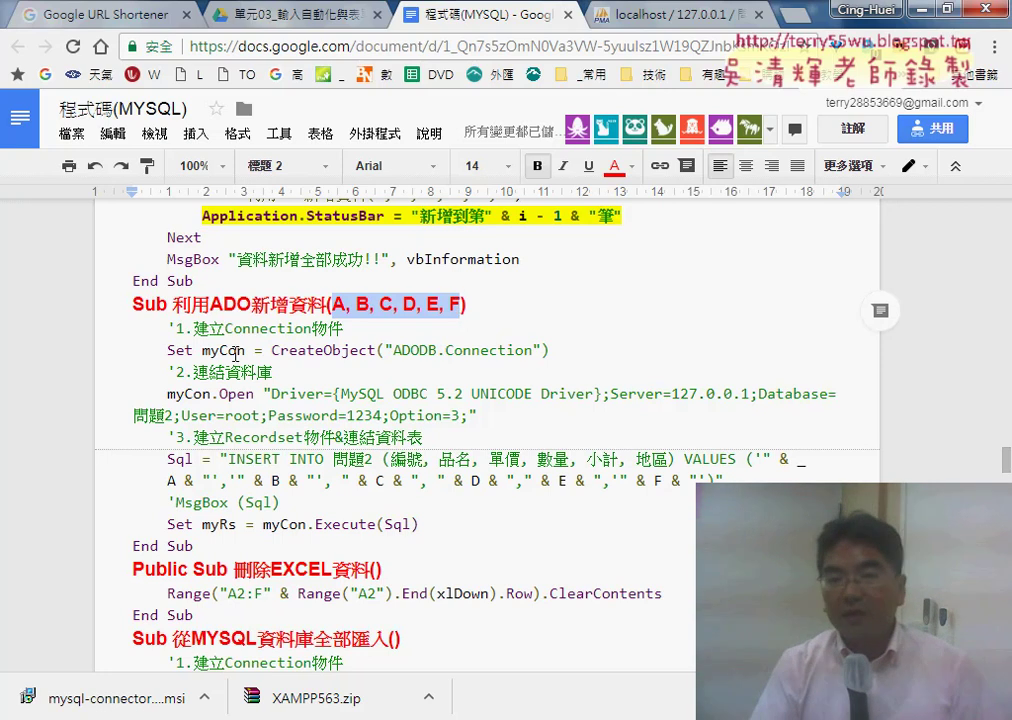
click(274, 352)
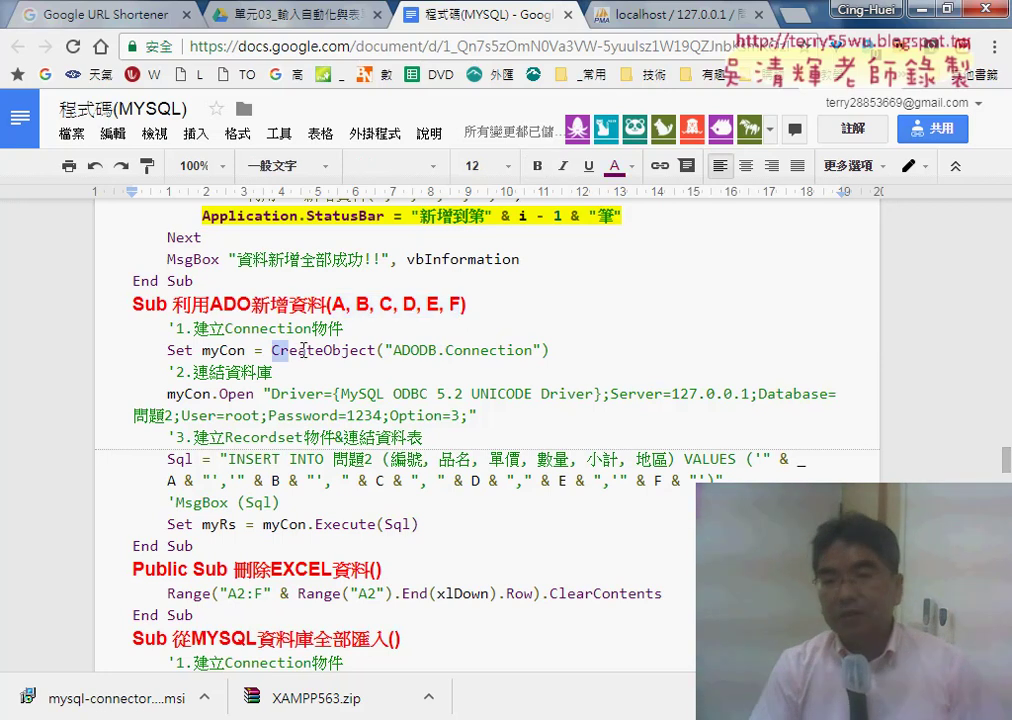
drag(303, 350, 553, 356)
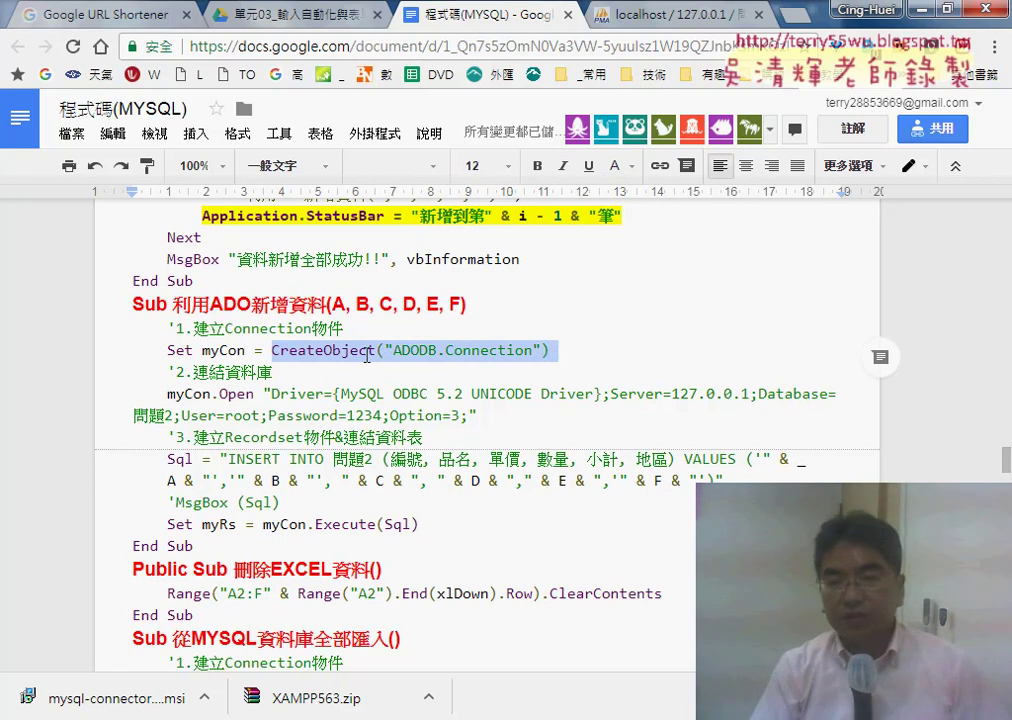
- Point out the connection string's MySQL ODBC 5.2 UNICODE driver, 127.0.0.1 server, 問題2 database and password
drag(264, 396, 291, 396)
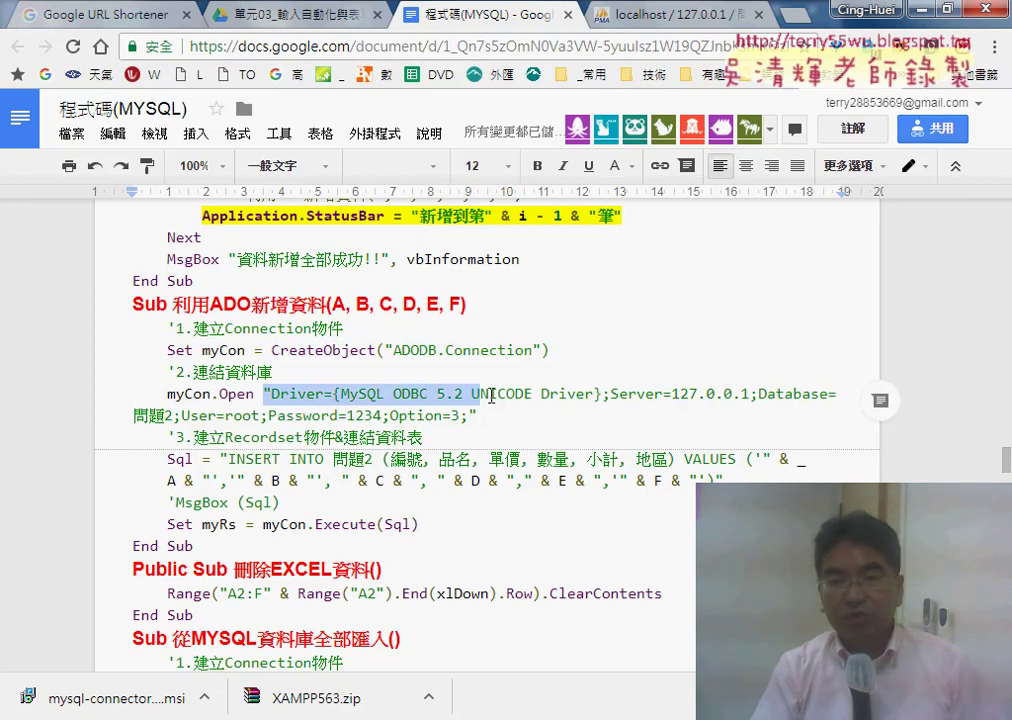
drag(299, 396, 604, 397)
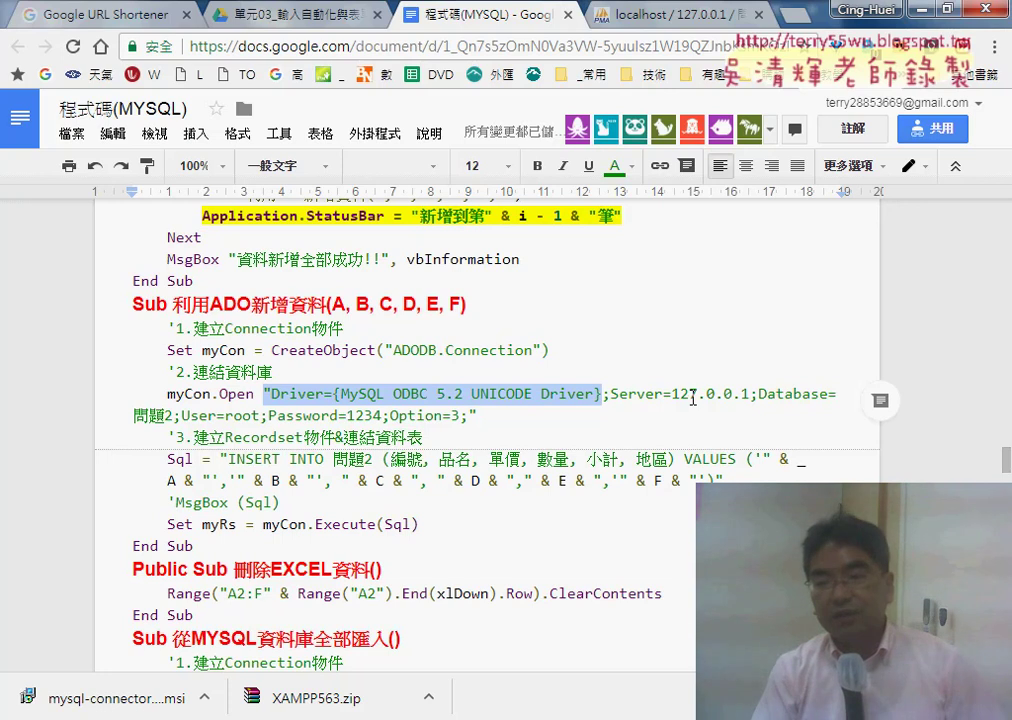
drag(672, 394, 750, 394)
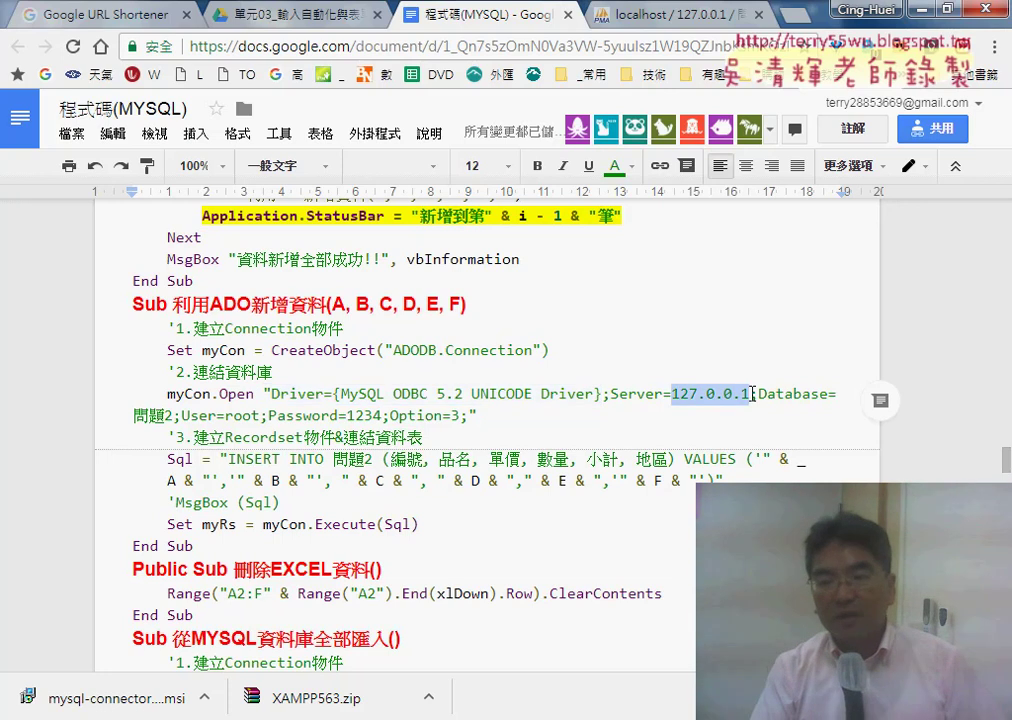
click(149, 417)
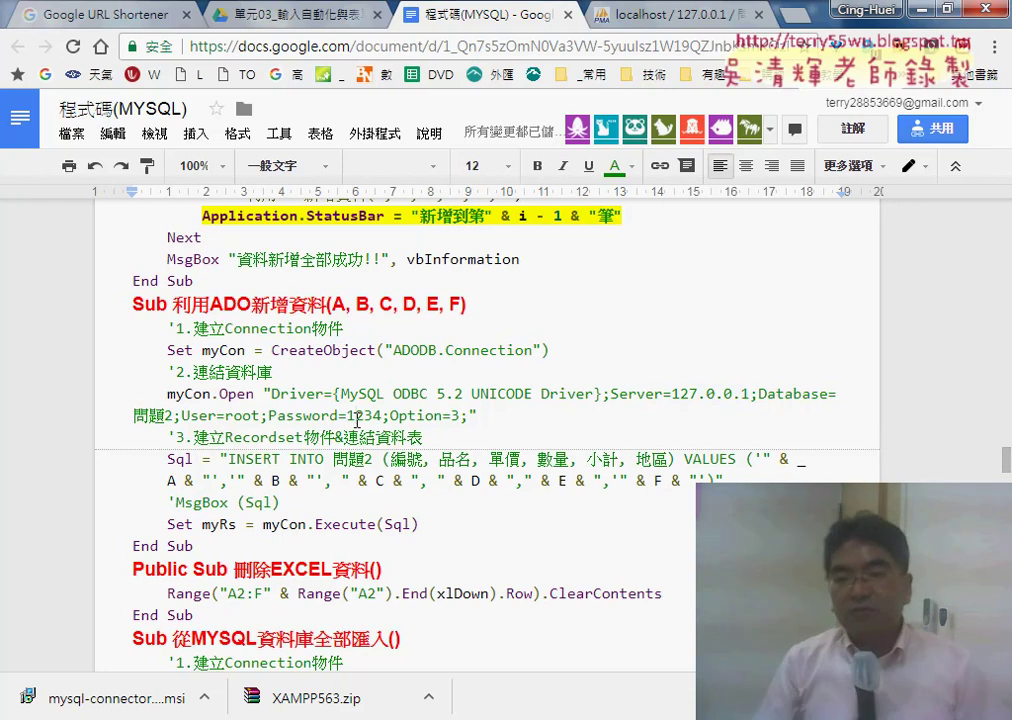
click(354, 416)
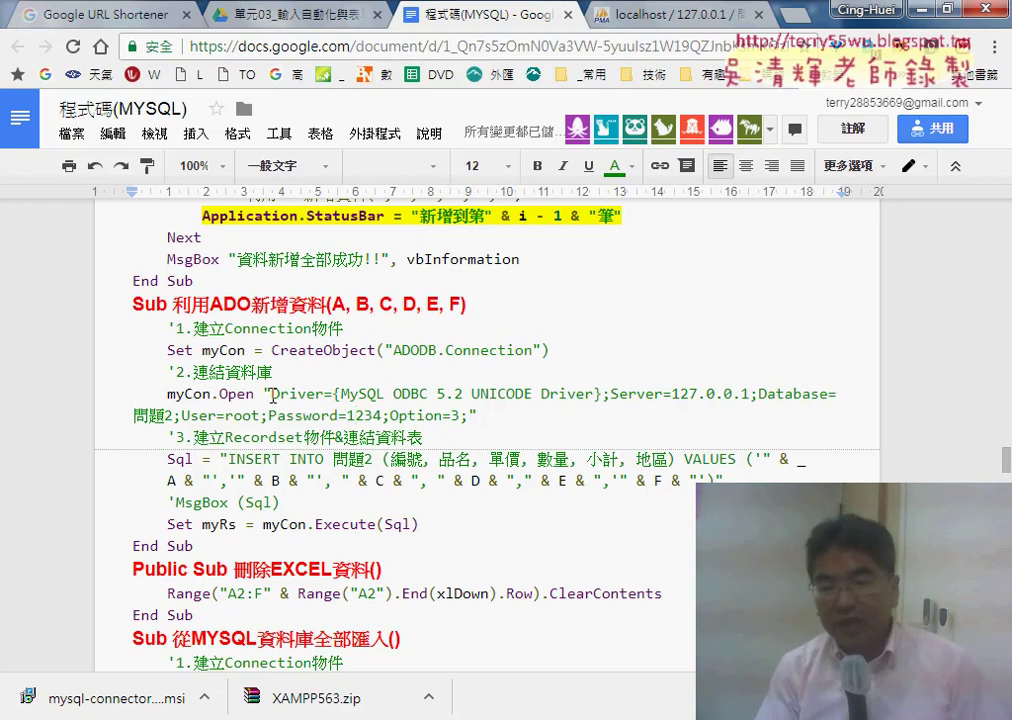
drag(271, 394, 594, 396)
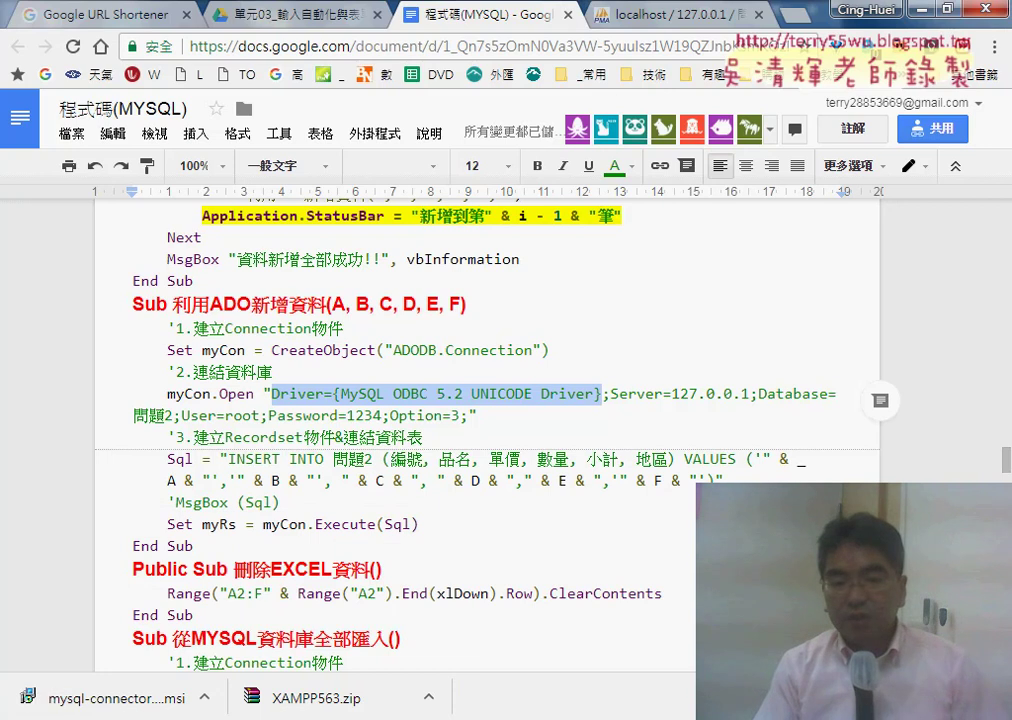
key(super)
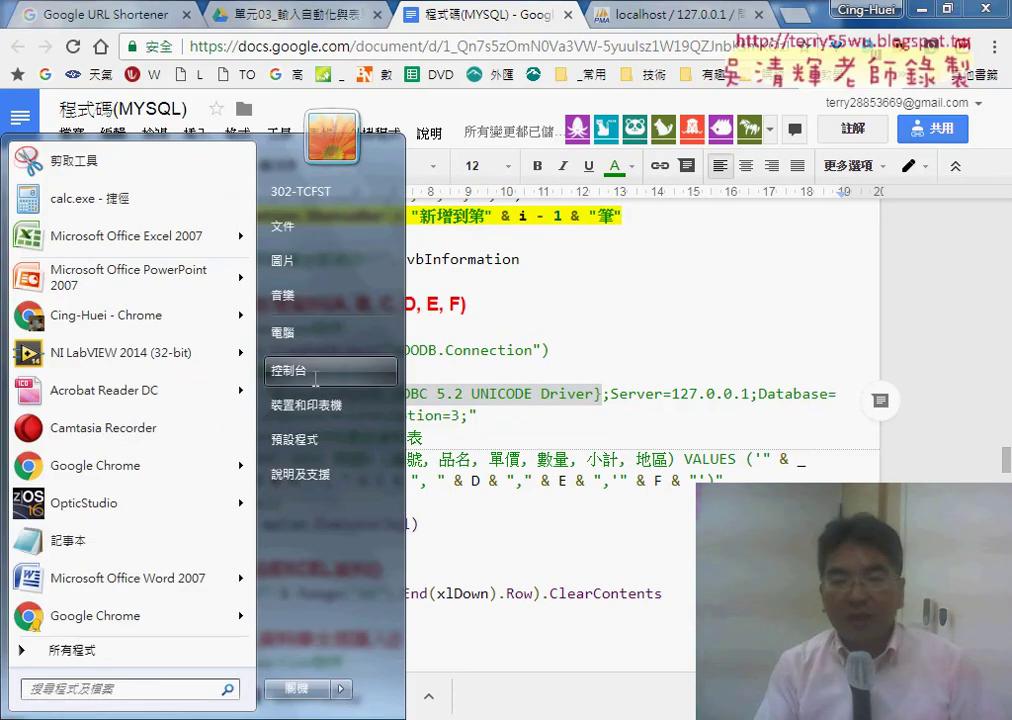
- Open Control Panel in large-icon view and go into 系統管理工具 (Administrative Tools)
click(315, 384)
scroll(452, 486, down, 2)
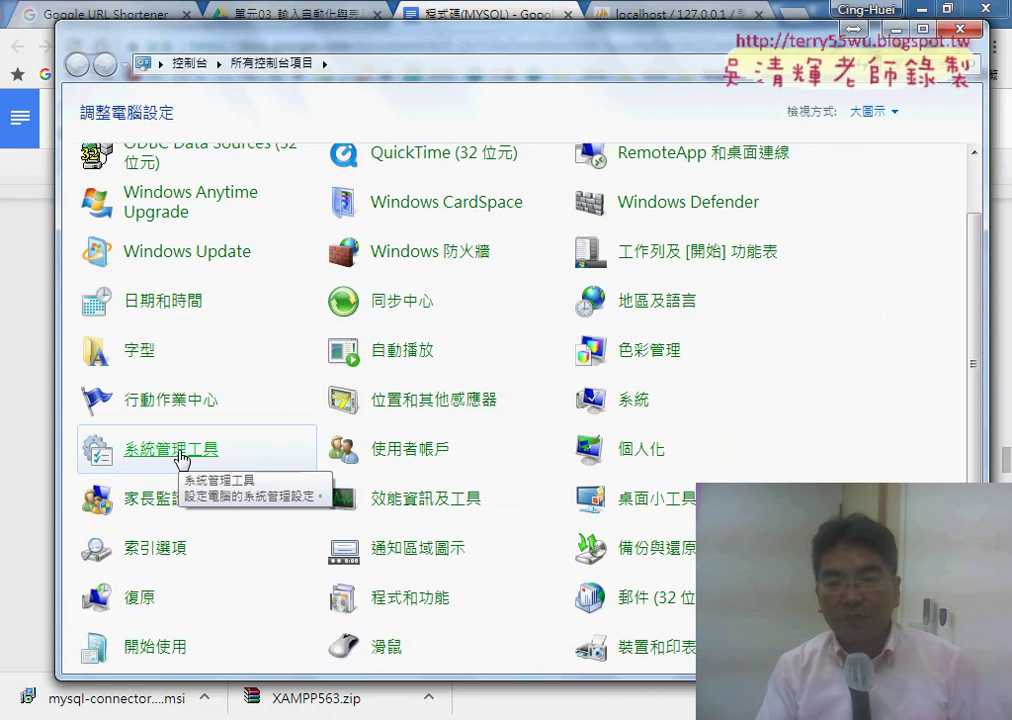
click(868, 111)
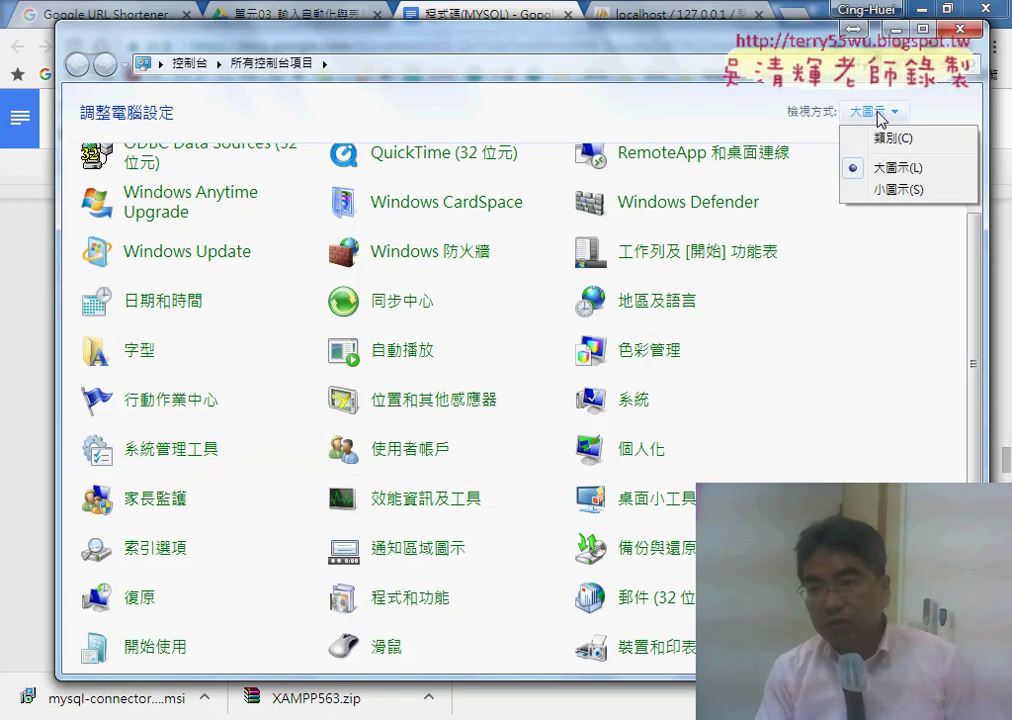
click(880, 140)
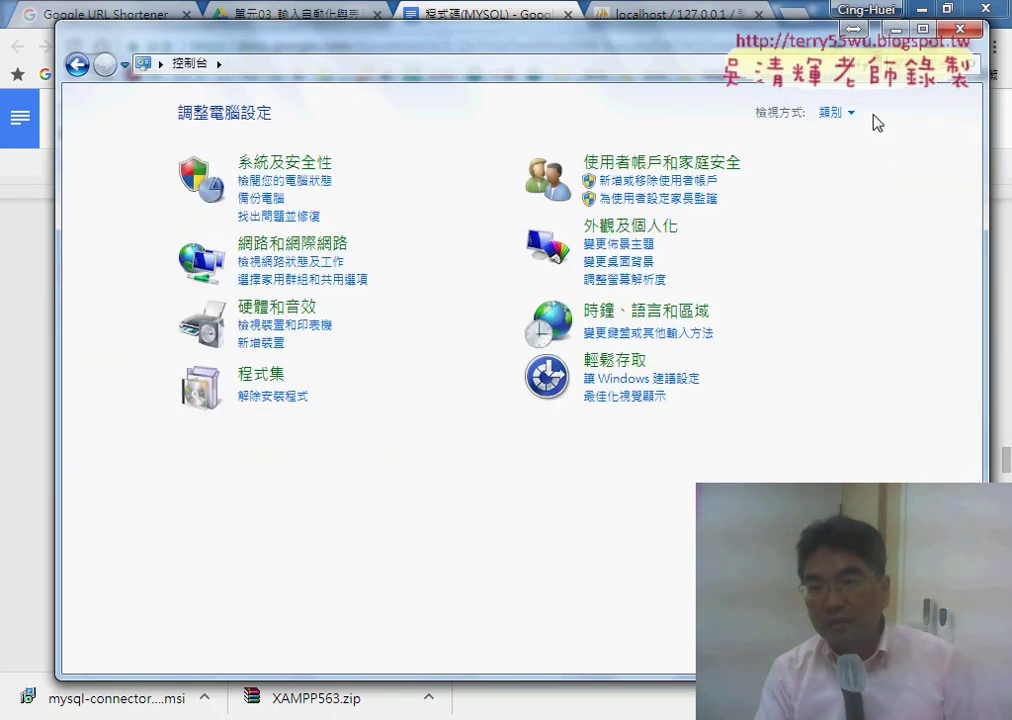
click(851, 112)
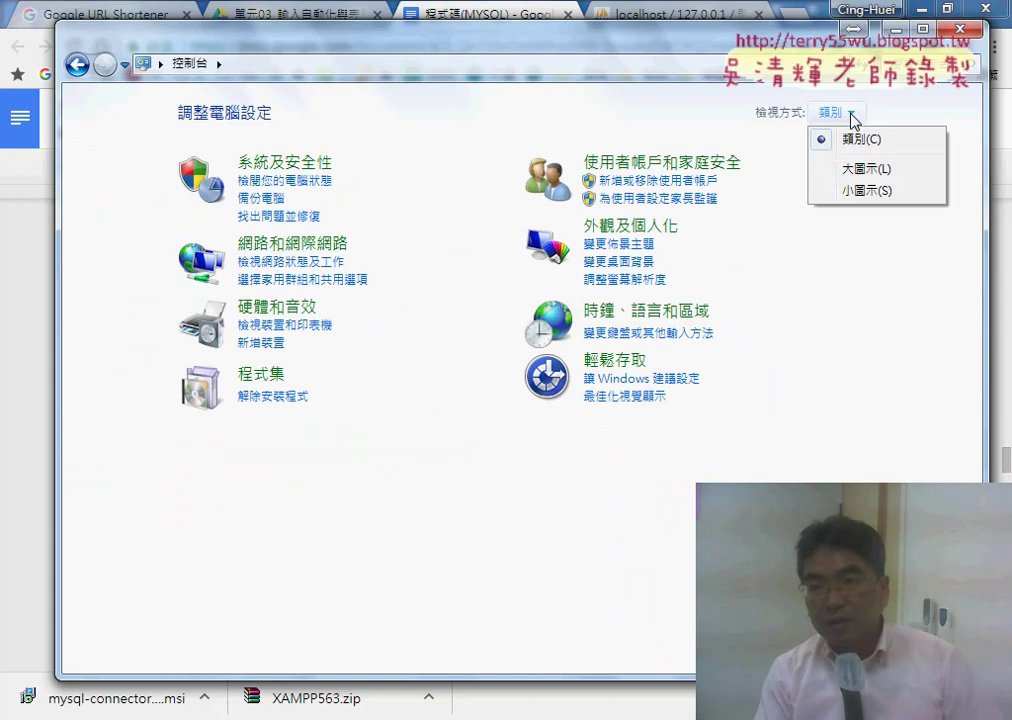
click(866, 170)
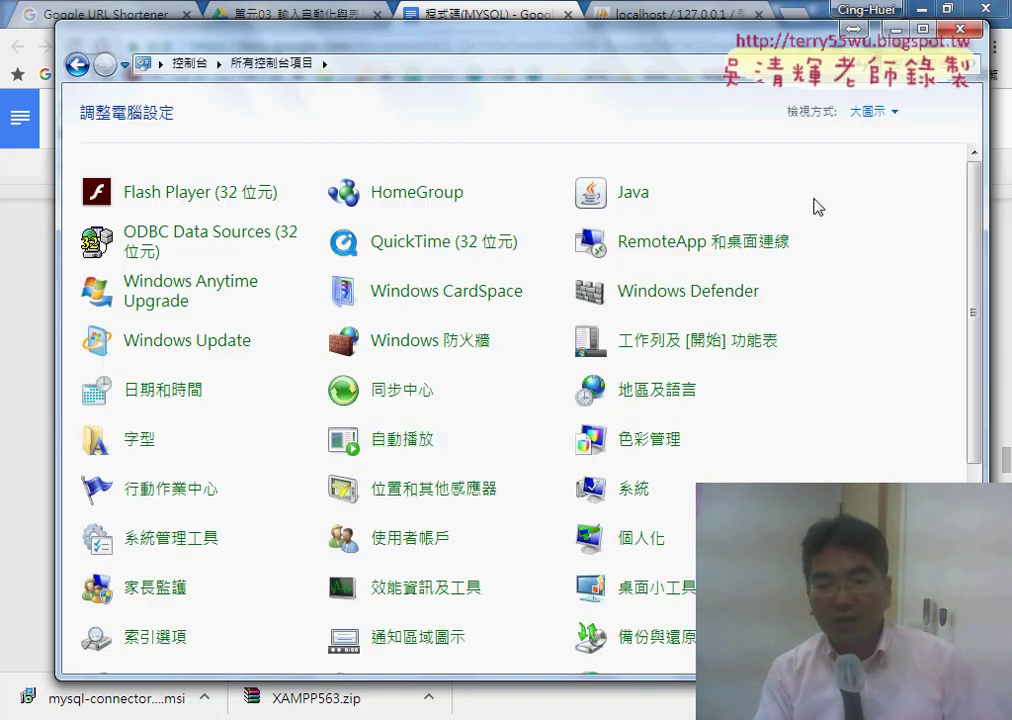
click(197, 545)
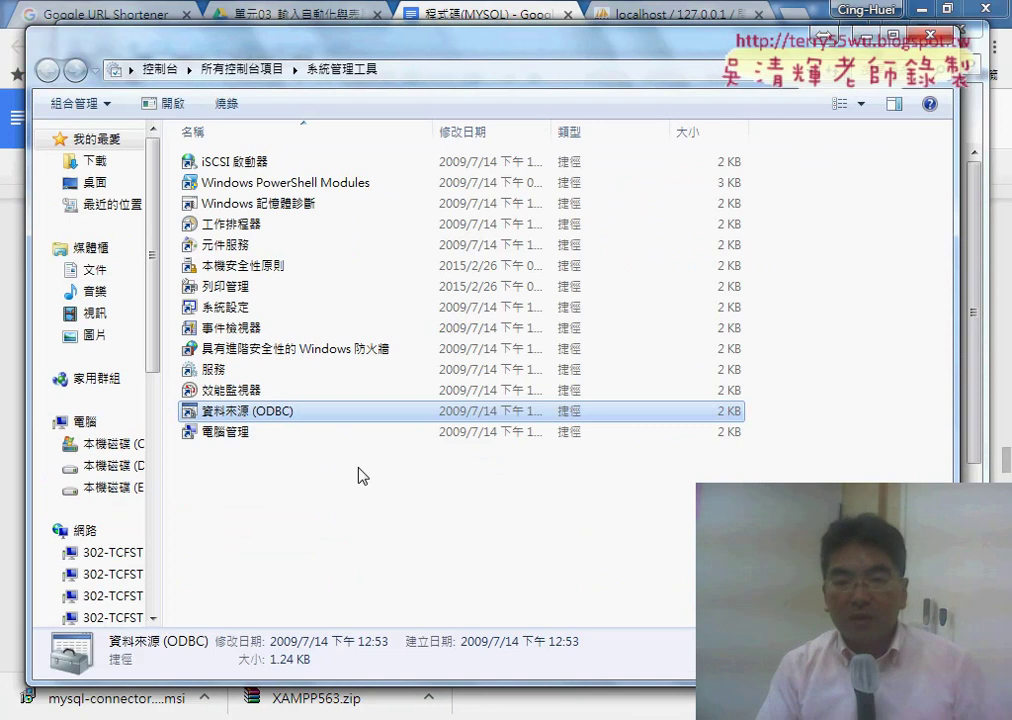
- Launch the 資料來源 (ODBC) shortcut to open the ODBC Data Source Administrator
double_click(296, 414)
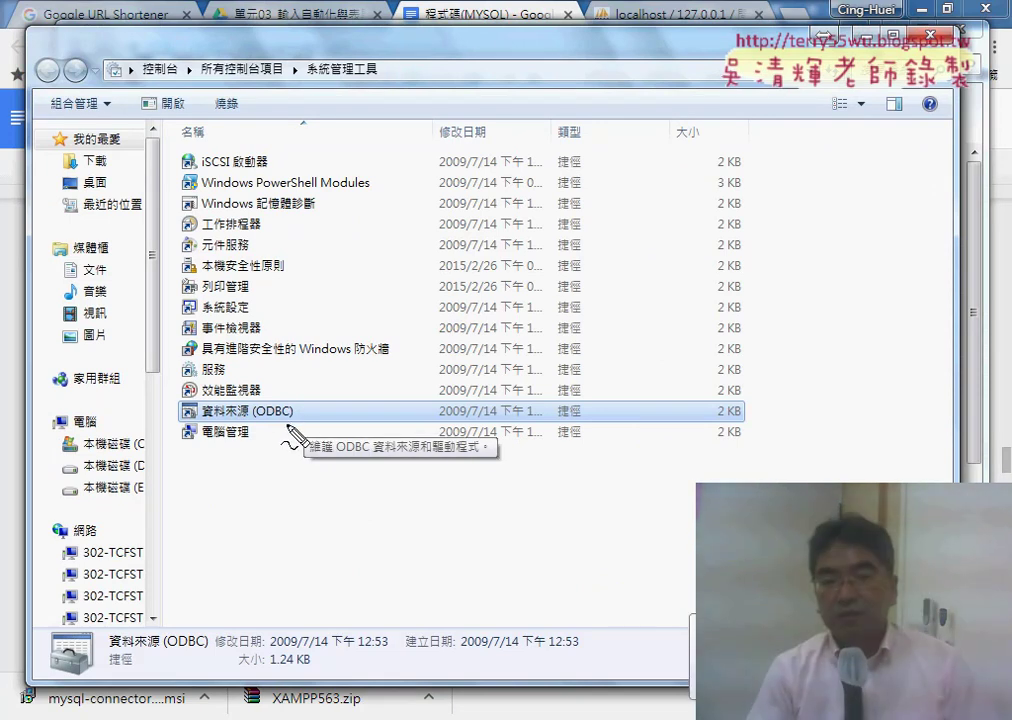
mouse_move(296, 436)
mouse_down()
mouse_move(165, 420)
mouse_move(362, 405)
mouse_move(425, 347)
mouse_up()
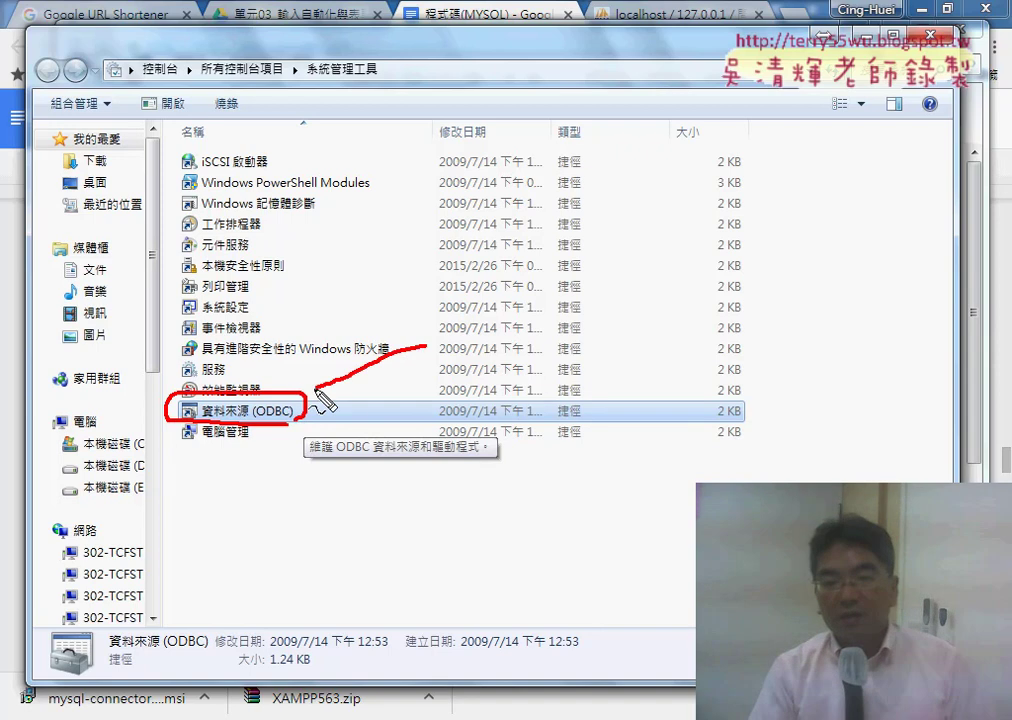
drag(325, 400, 314, 412)
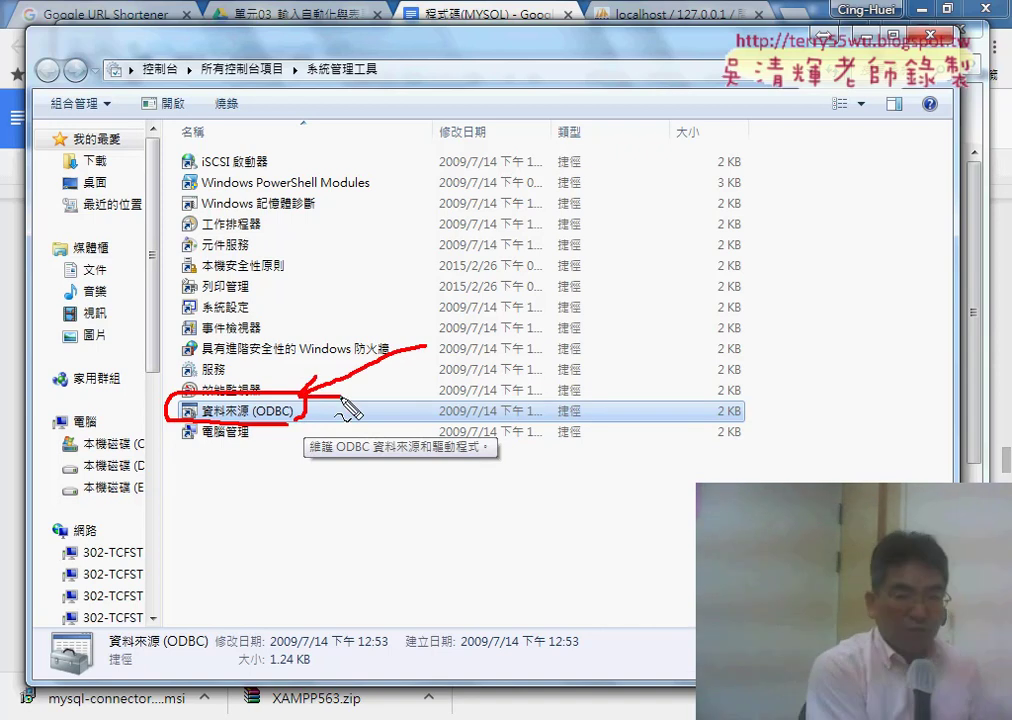
key(Escape)
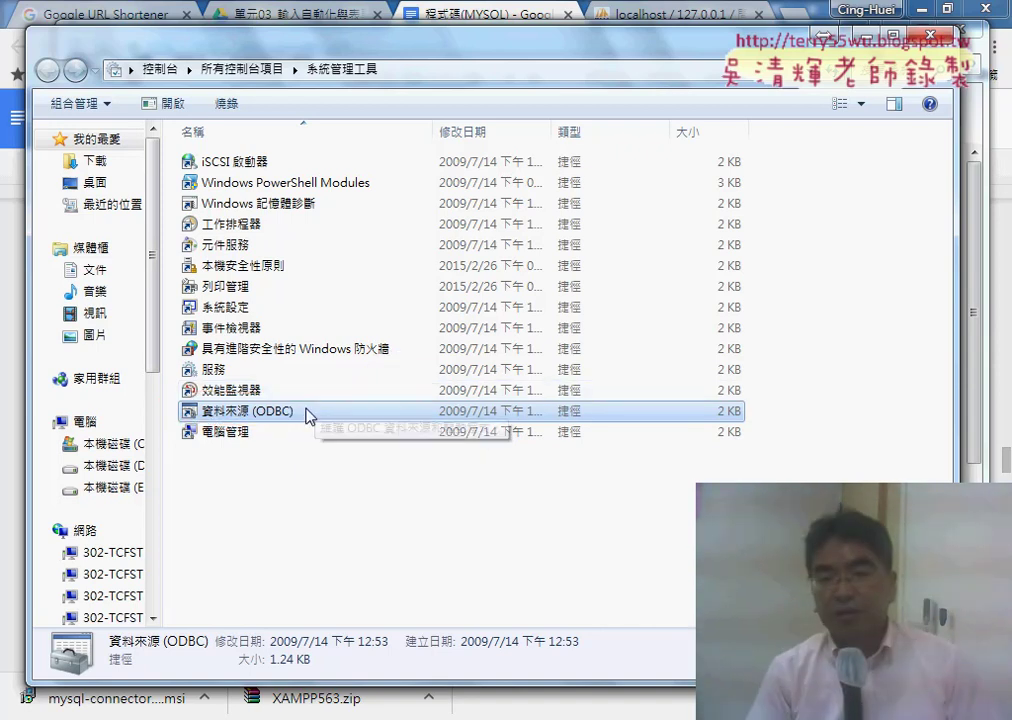
double_click(309, 416)
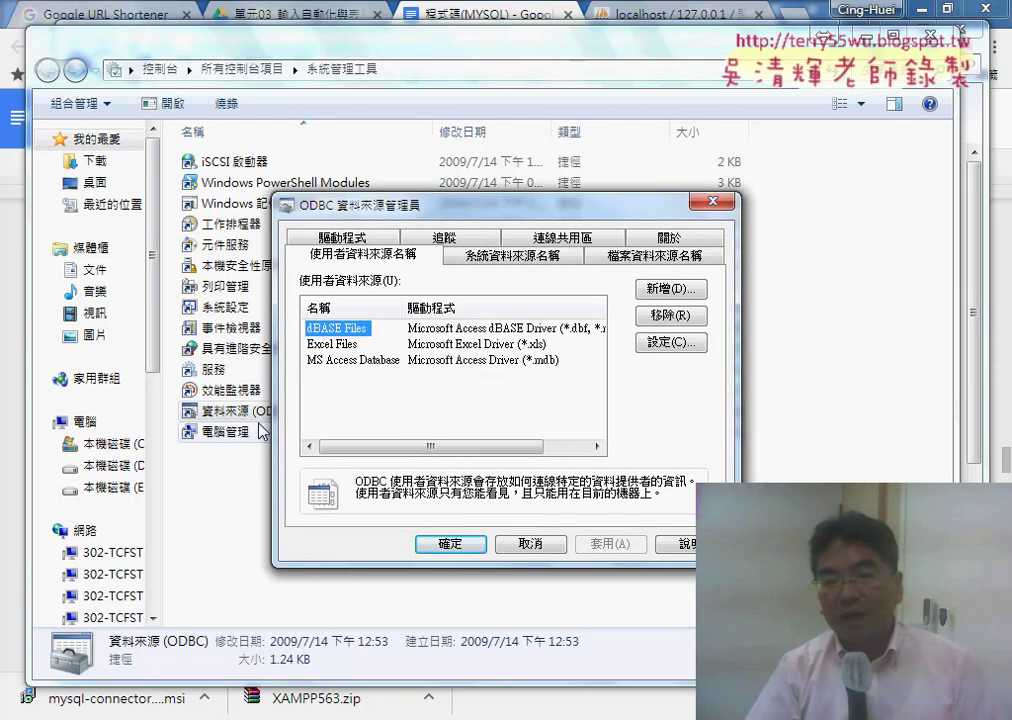
- On the 驅動程式 tab, widen the name column and compare the MySQL ODBC 5.2 ANSI and Unicode drivers
click(356, 240)
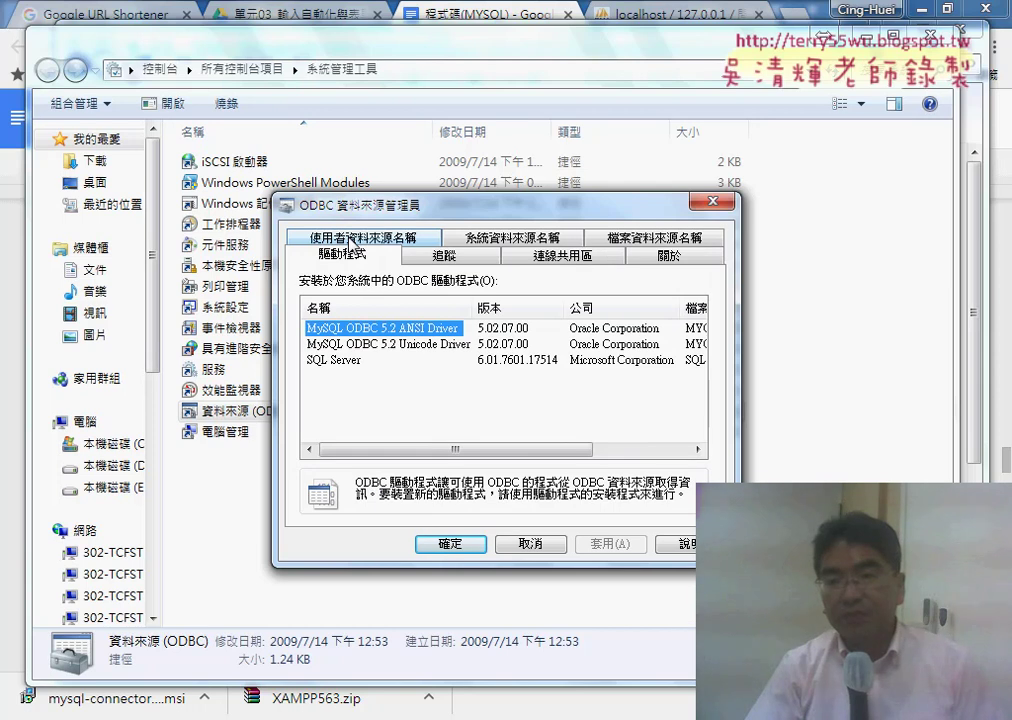
drag(471, 302, 514, 306)
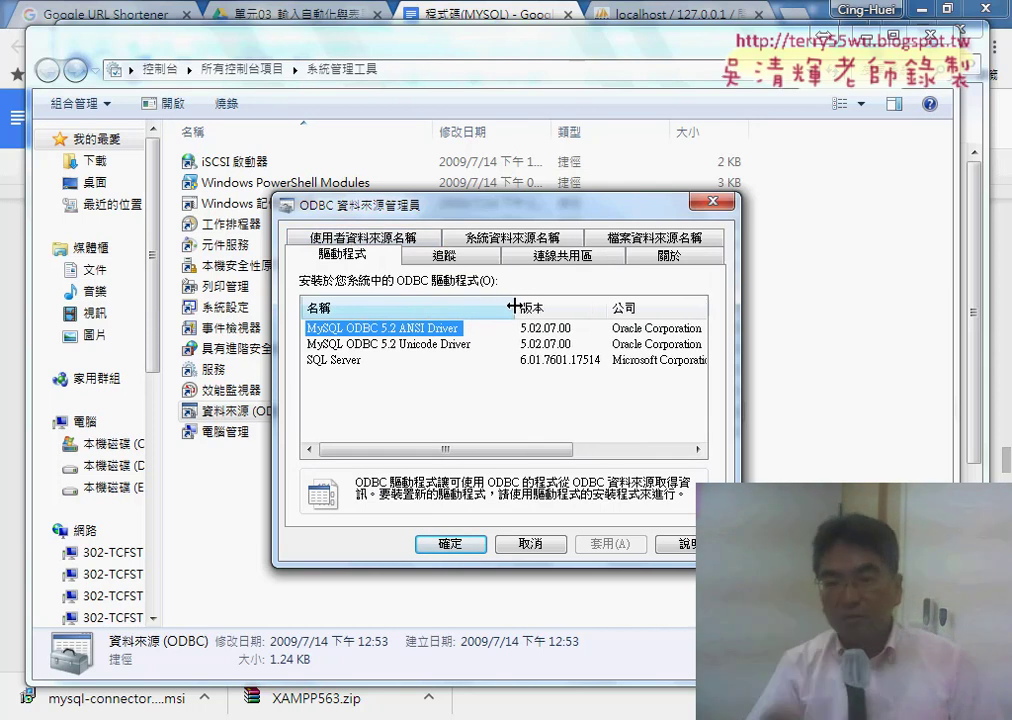
click(384, 345)
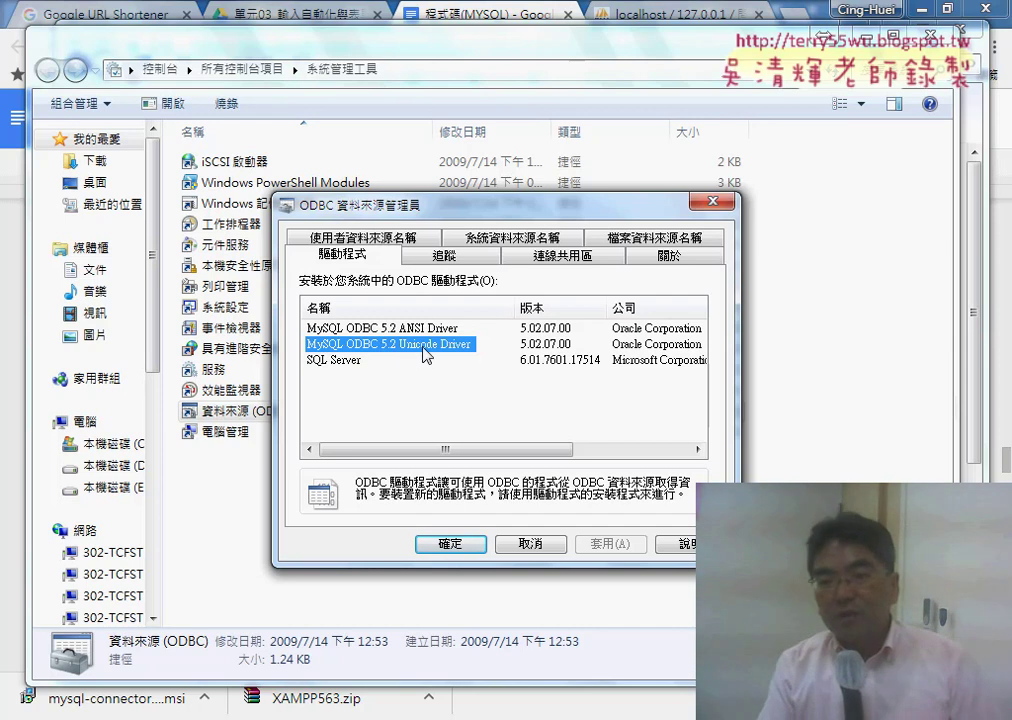
click(415, 330)
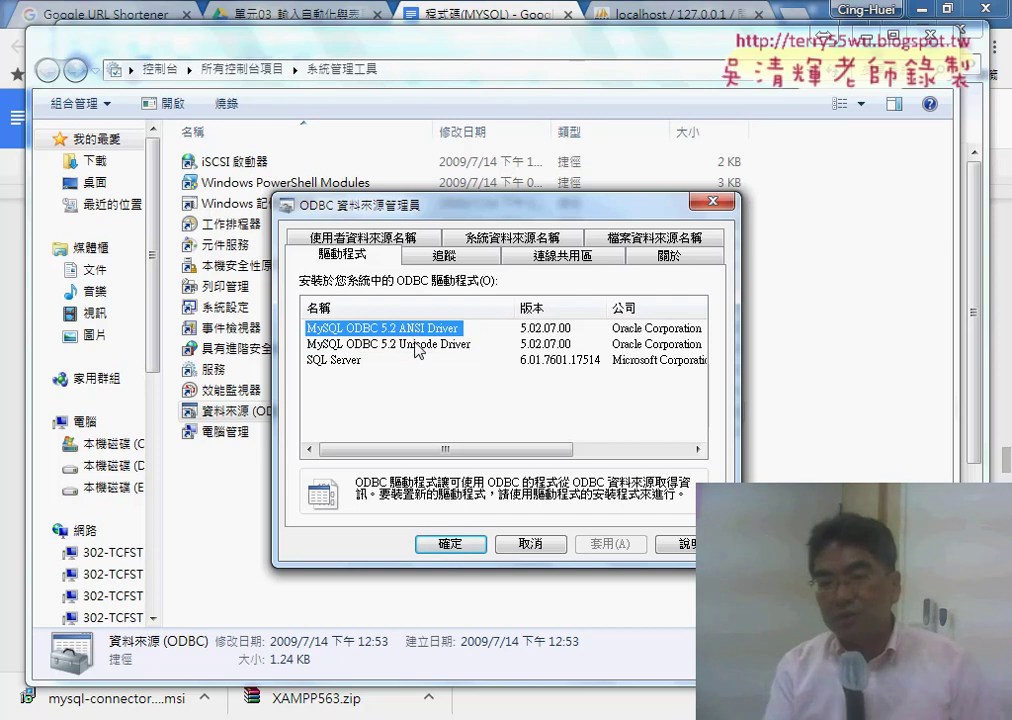
click(418, 344)
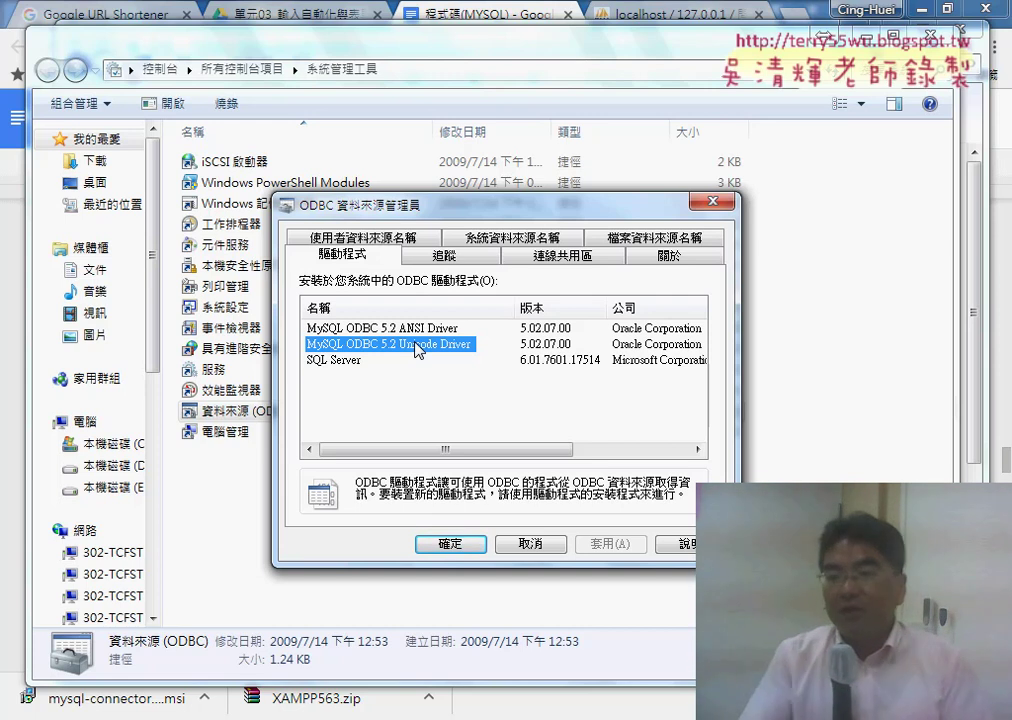
click(416, 332)
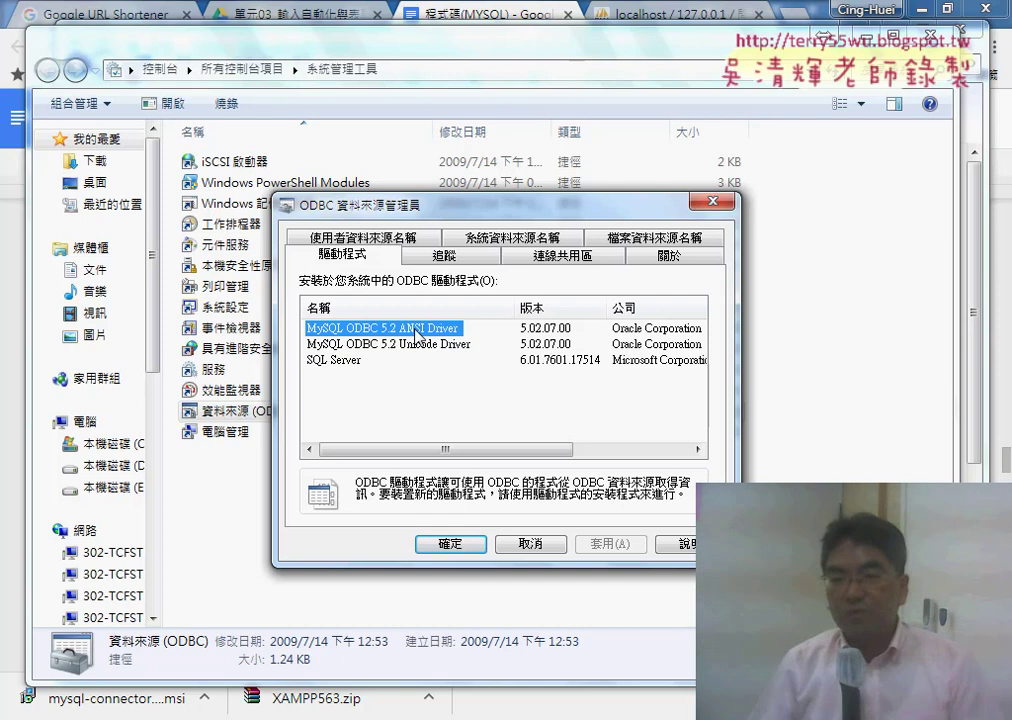
click(419, 346)
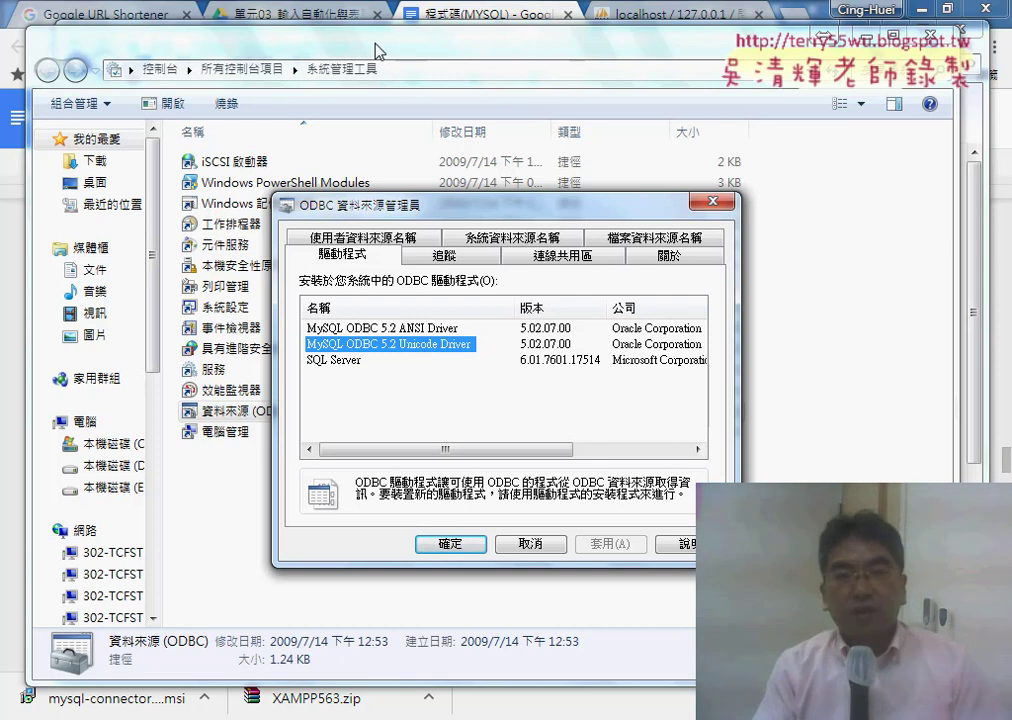
click(288, 17)
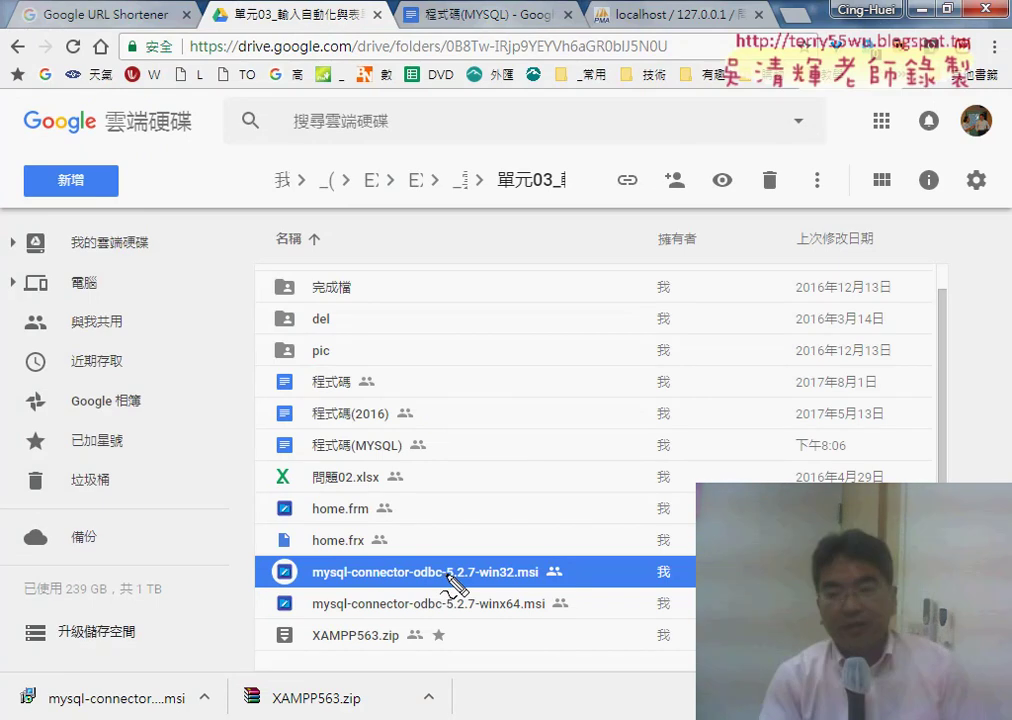
- Move the ODBC dialog aside and circle mysql-connector-odbc-5.2.7-win32.msi and the MySQL ODBC 5.2 Unicode Driver
mouse_move(538, 576)
mouse_down()
mouse_move(320, 580)
mouse_move(533, 585)
mouse_up()
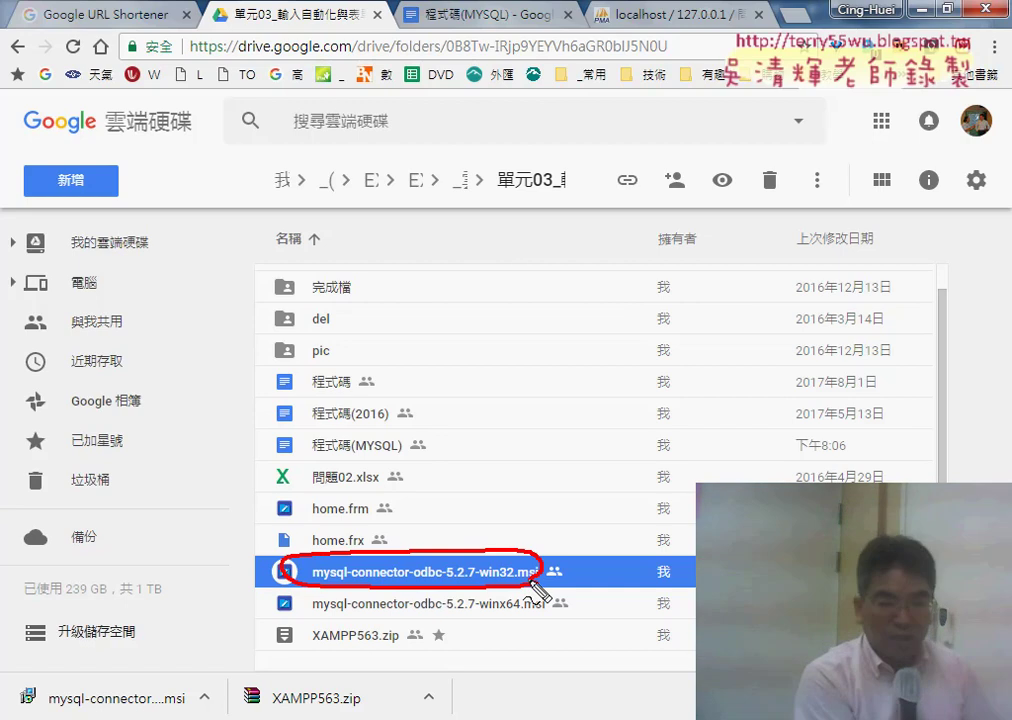
key(Escape)
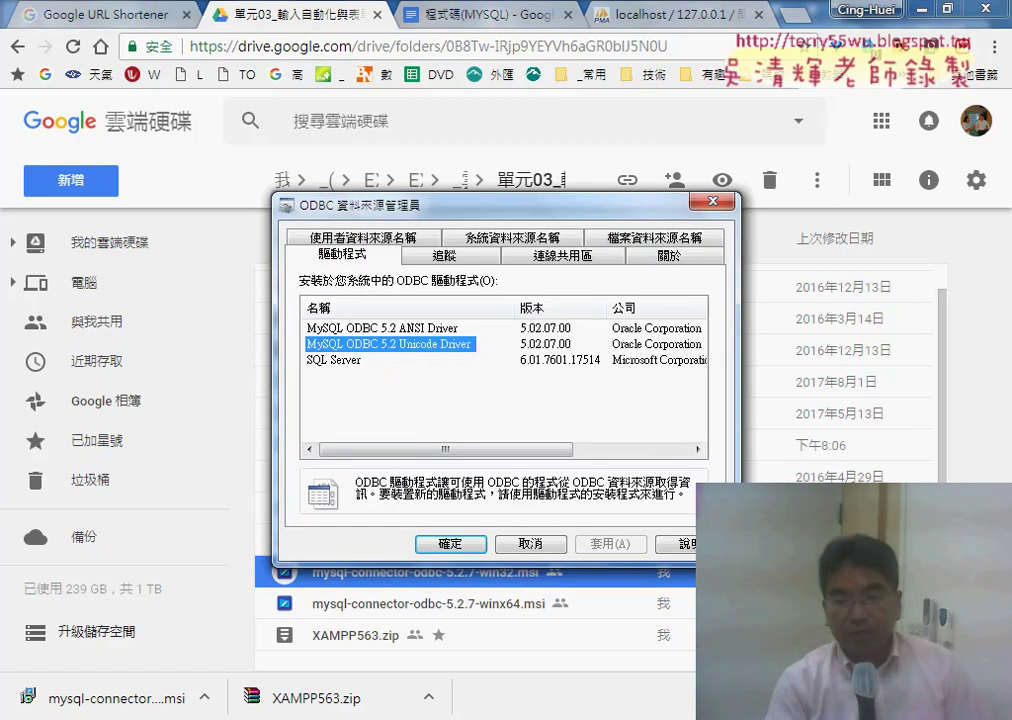
drag(487, 220, 617, 156)
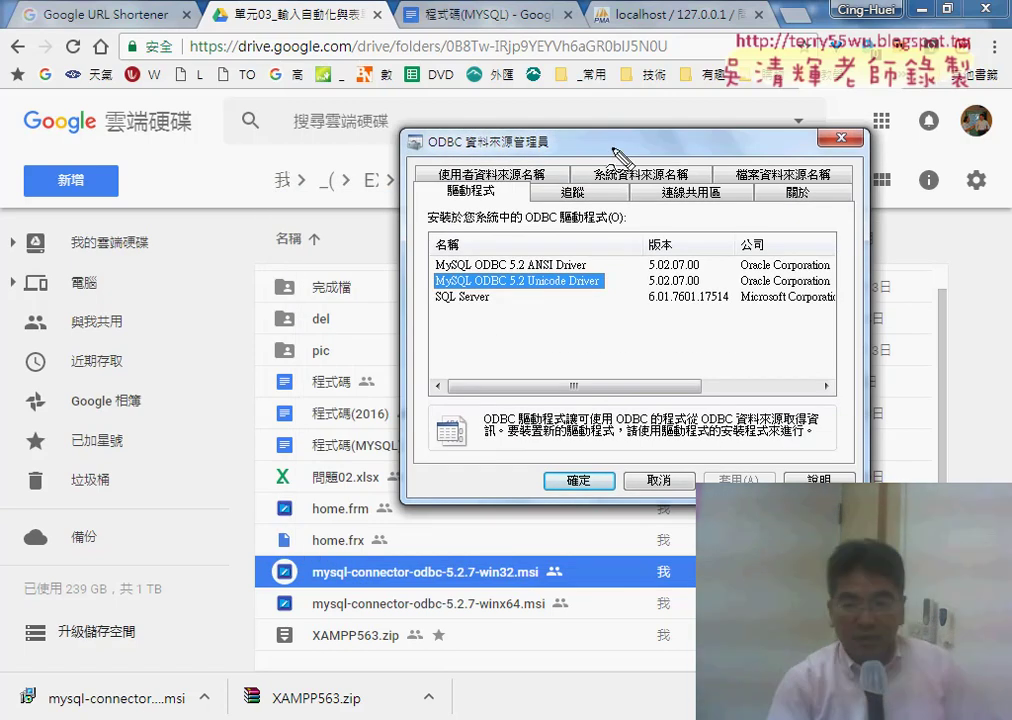
drag(540, 560, 520, 572)
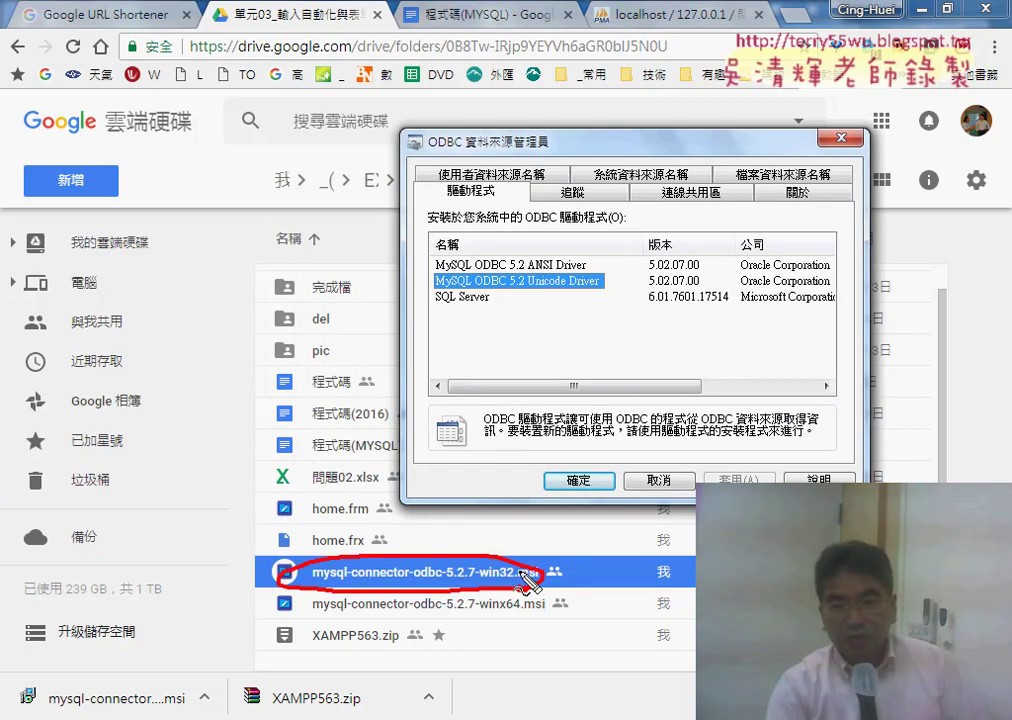
mouse_move(600, 292)
mouse_down()
mouse_move(476, 292)
mouse_move(608, 278)
mouse_move(612, 300)
mouse_up()
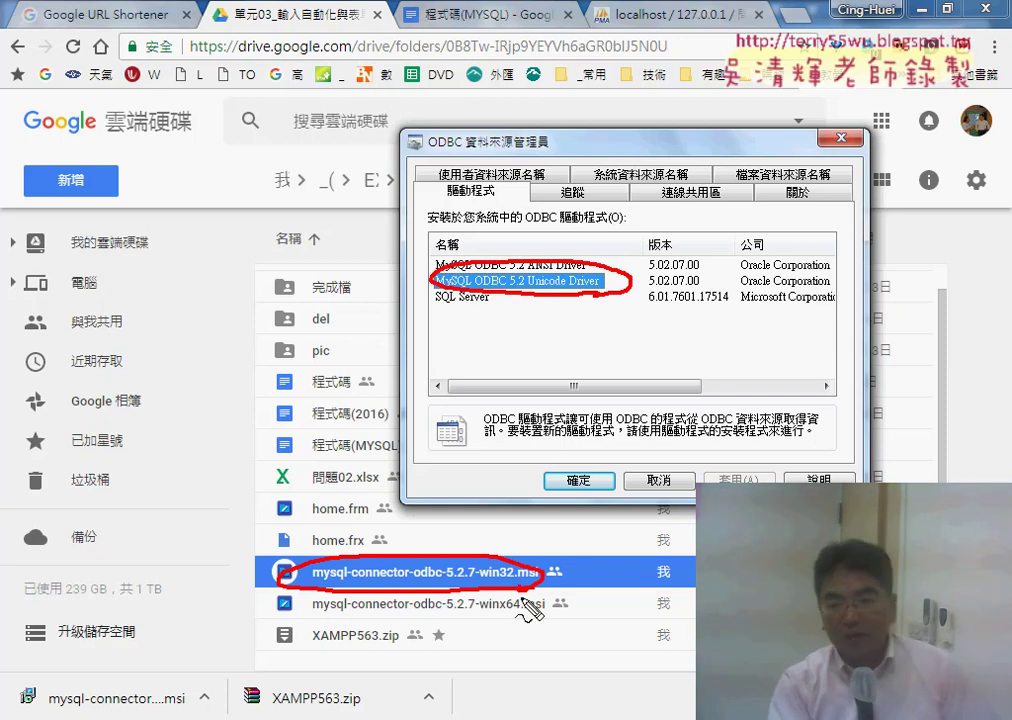
drag(500, 578, 512, 578)
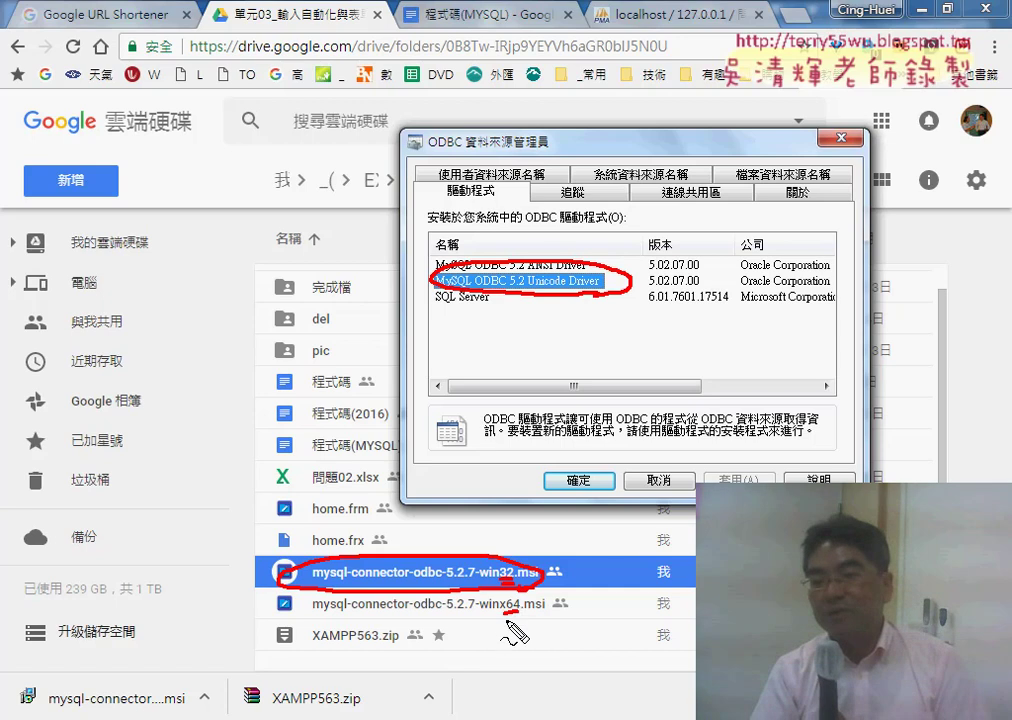
drag(504, 619, 521, 621)
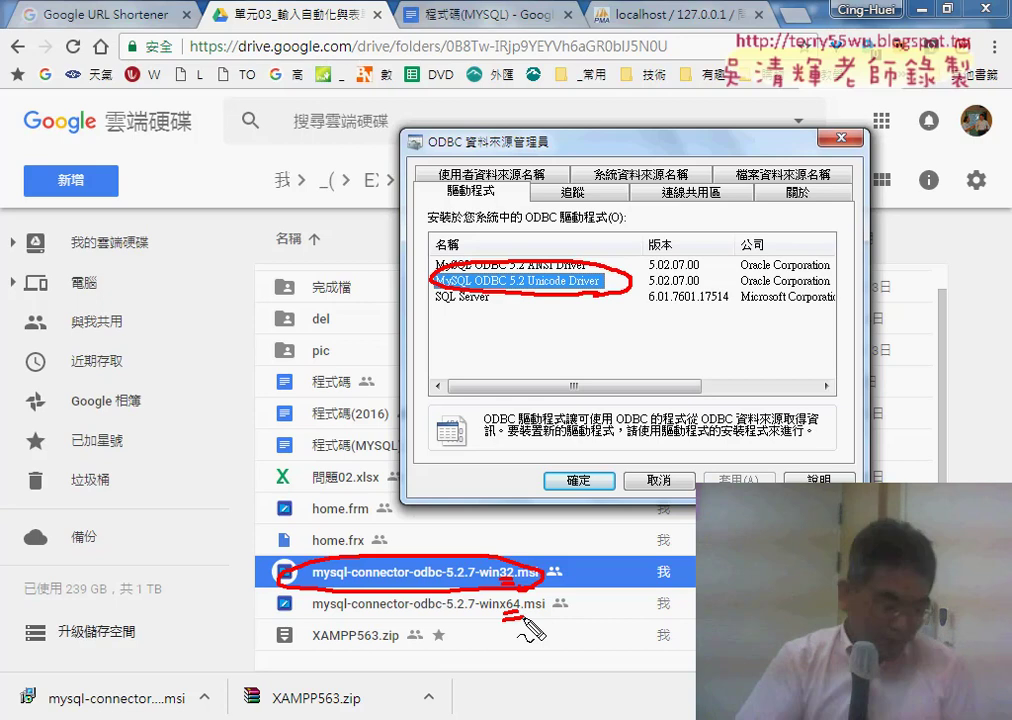
key(Escape)
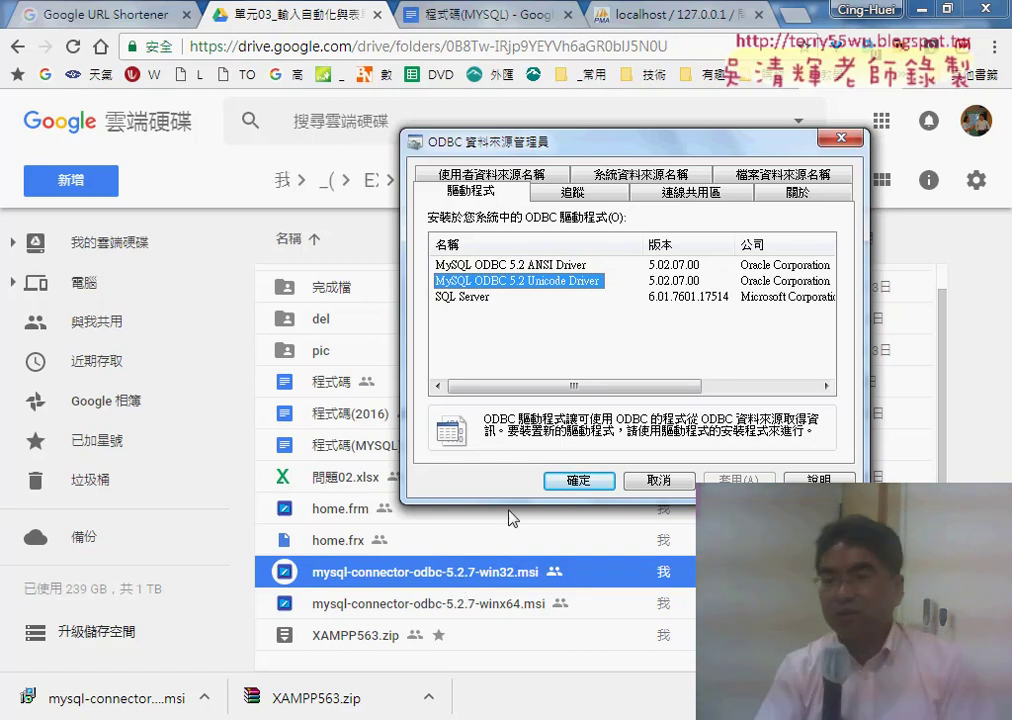
drag(590, 386, 658, 386)
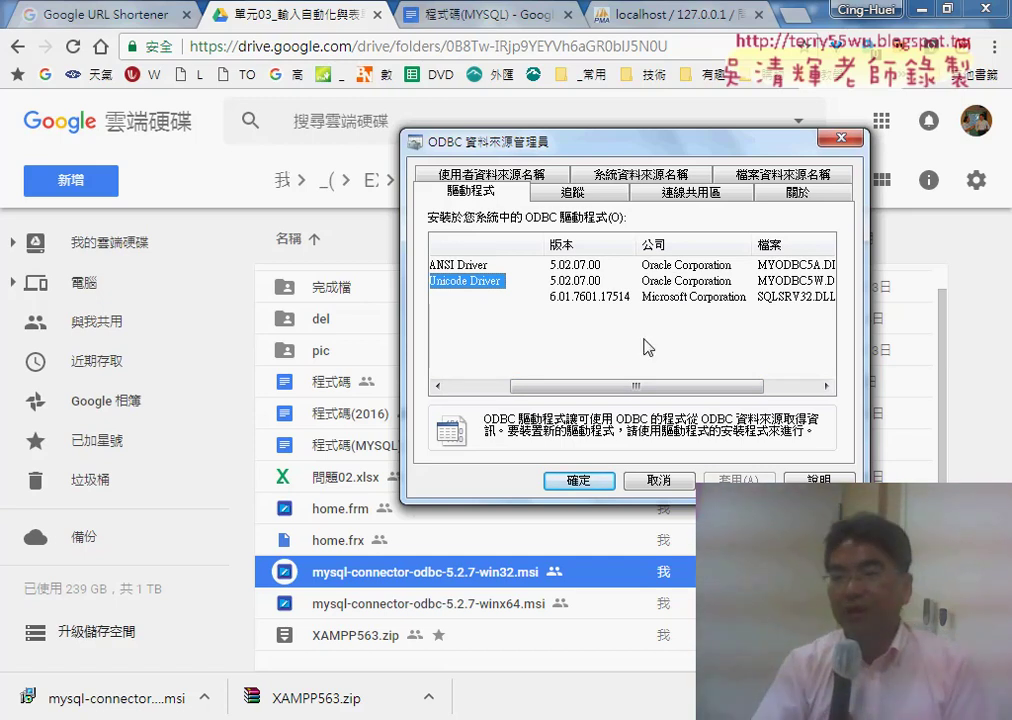
drag(585, 386, 521, 393)
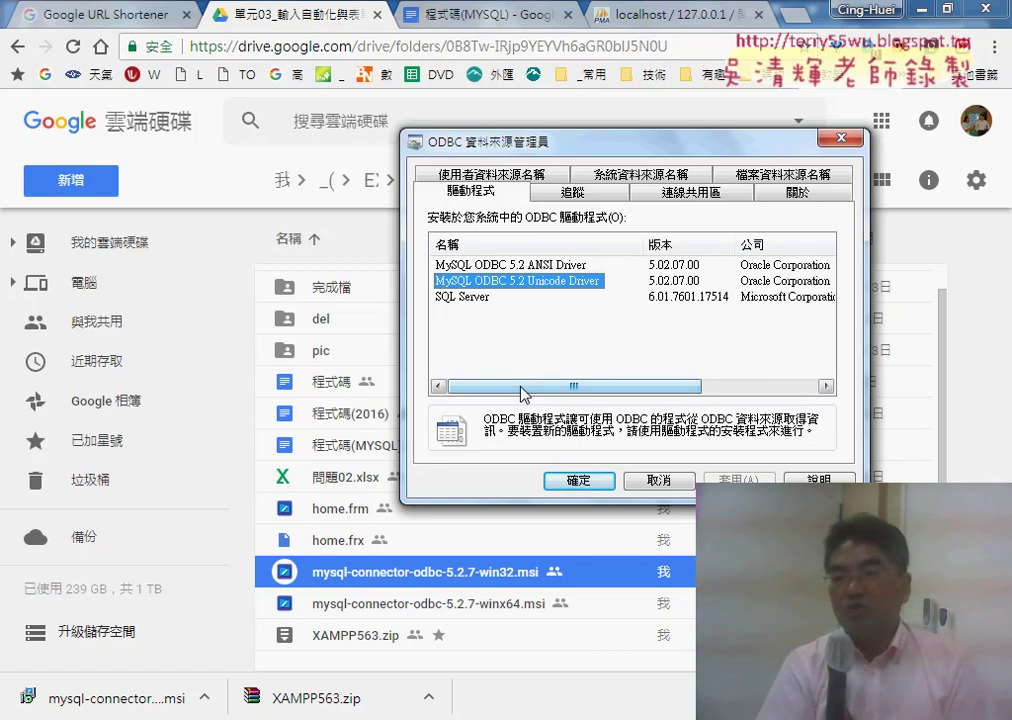
- Close the ODBC administrator and switch to the 程式碼(MYSQL) document tab
click(840, 140)
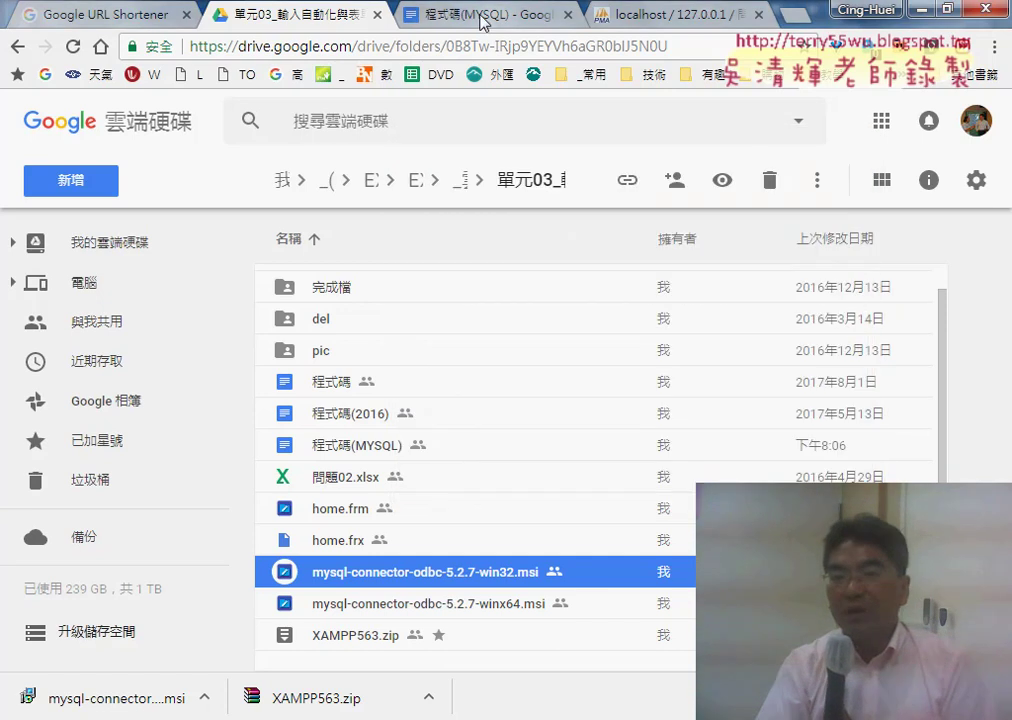
click(484, 18)
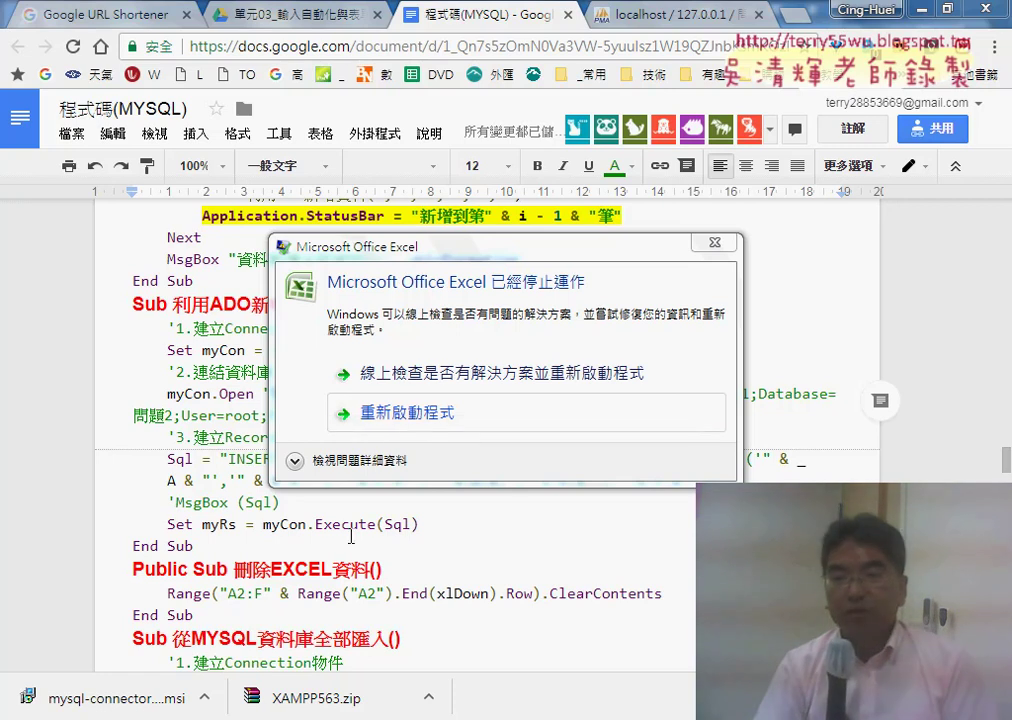
- Restart the crashed Excel with 重新啟動程式 and scroll the code up to Sub 新增全部()
click(510, 431)
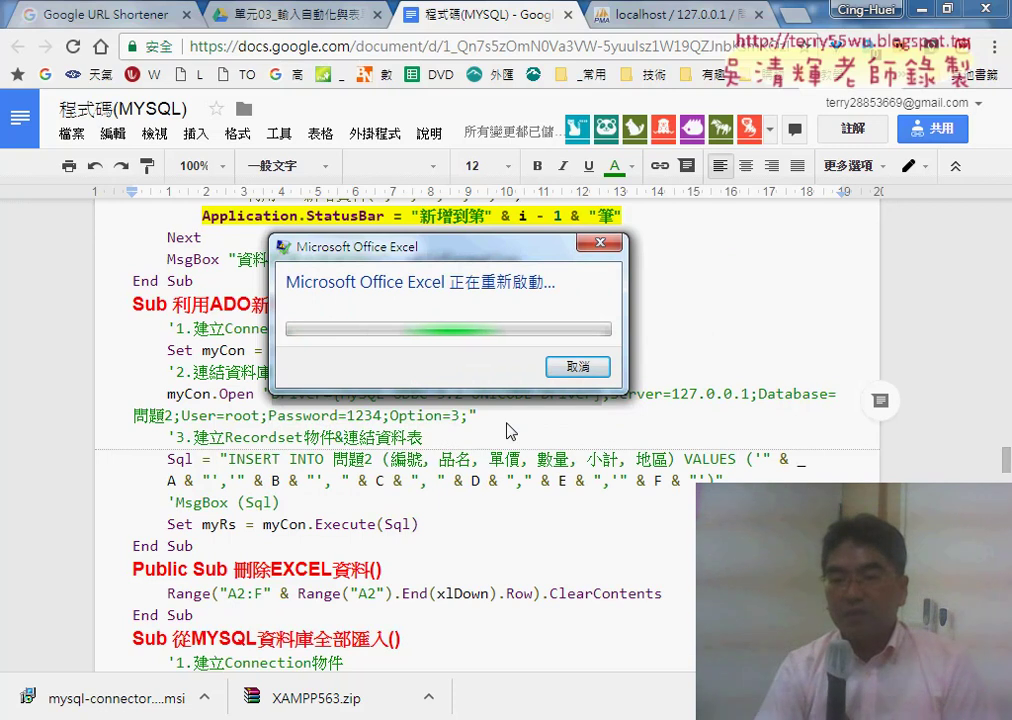
scroll(380, 500, up, 4)
scroll(343, 512, up, 1)
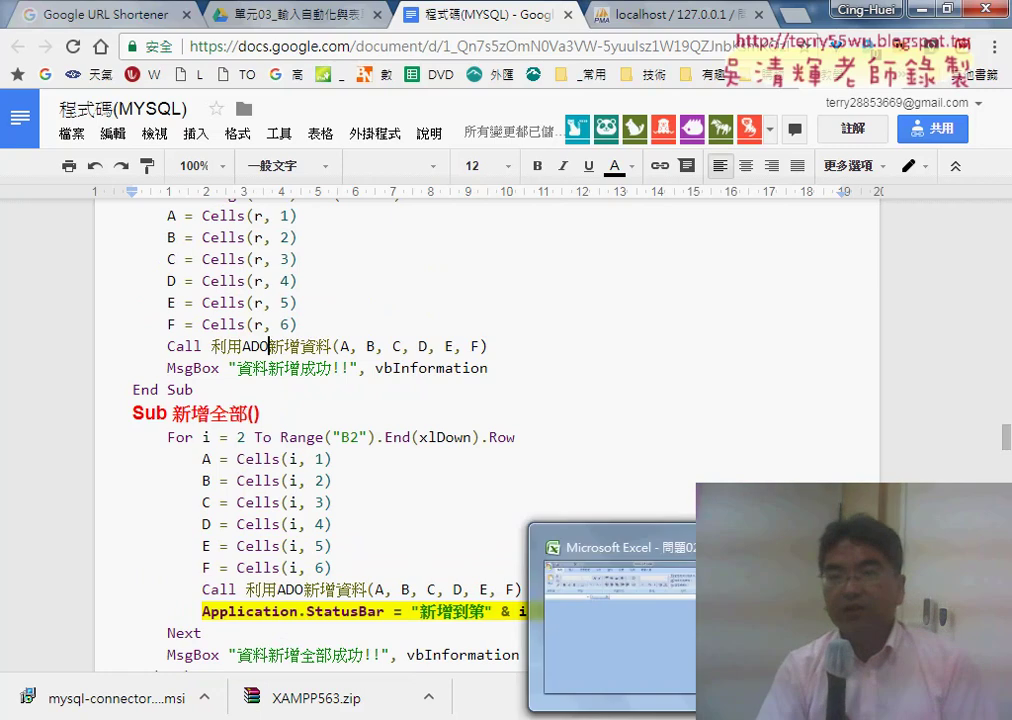
- Run DELETE FROM `問題2` without the WHERE 1 clause and confirm the table has no rows
click(679, 12)
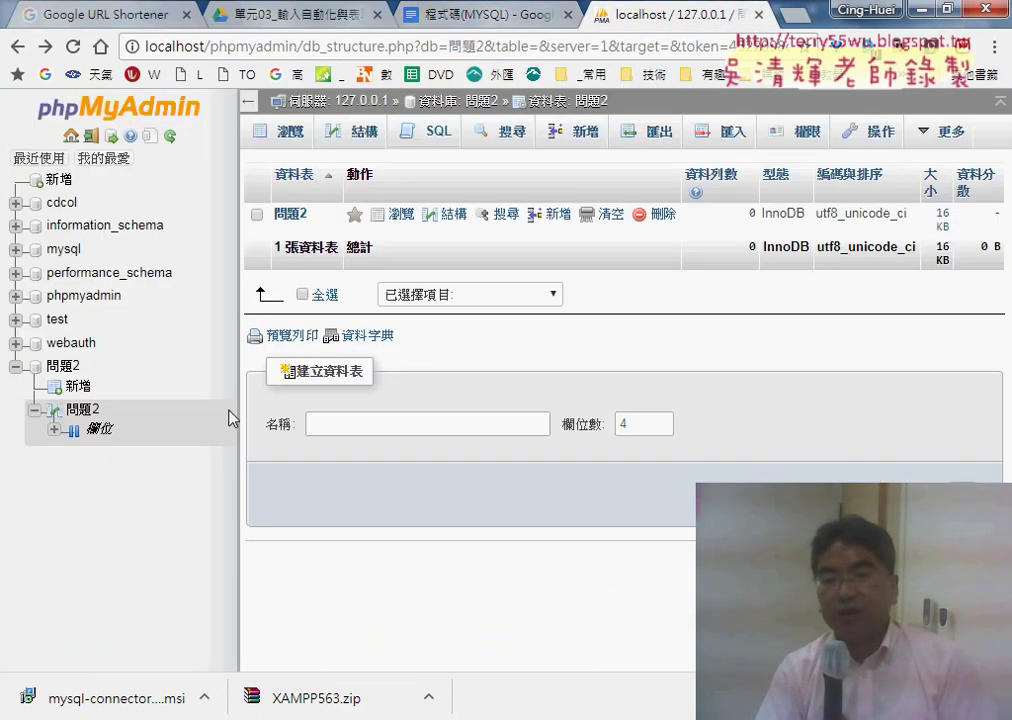
click(84, 410)
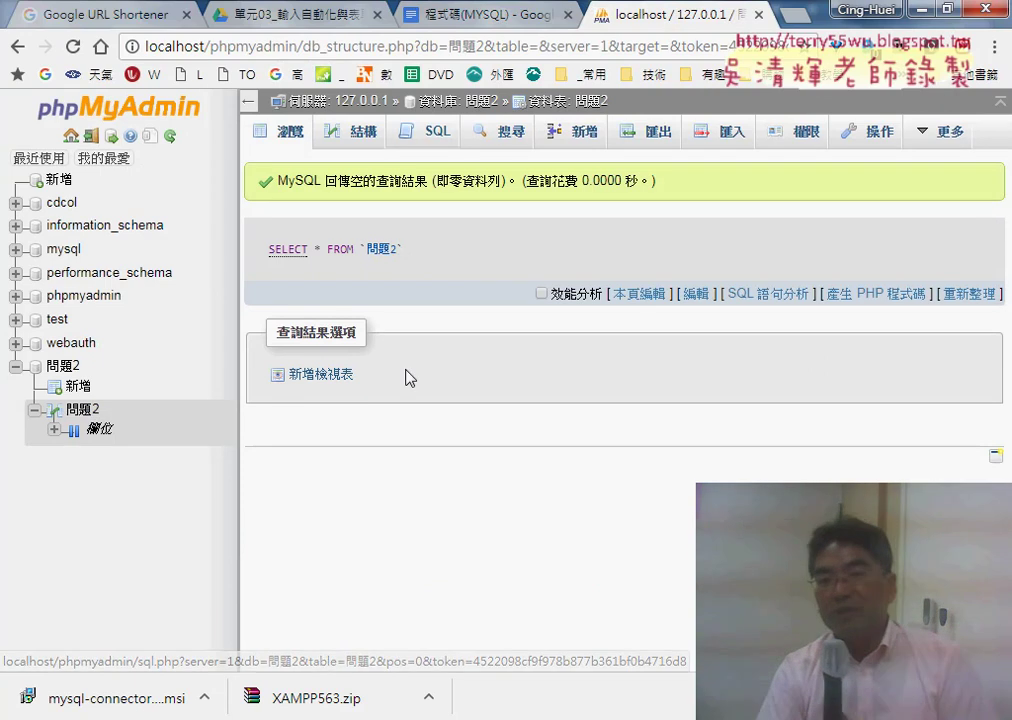
click(441, 133)
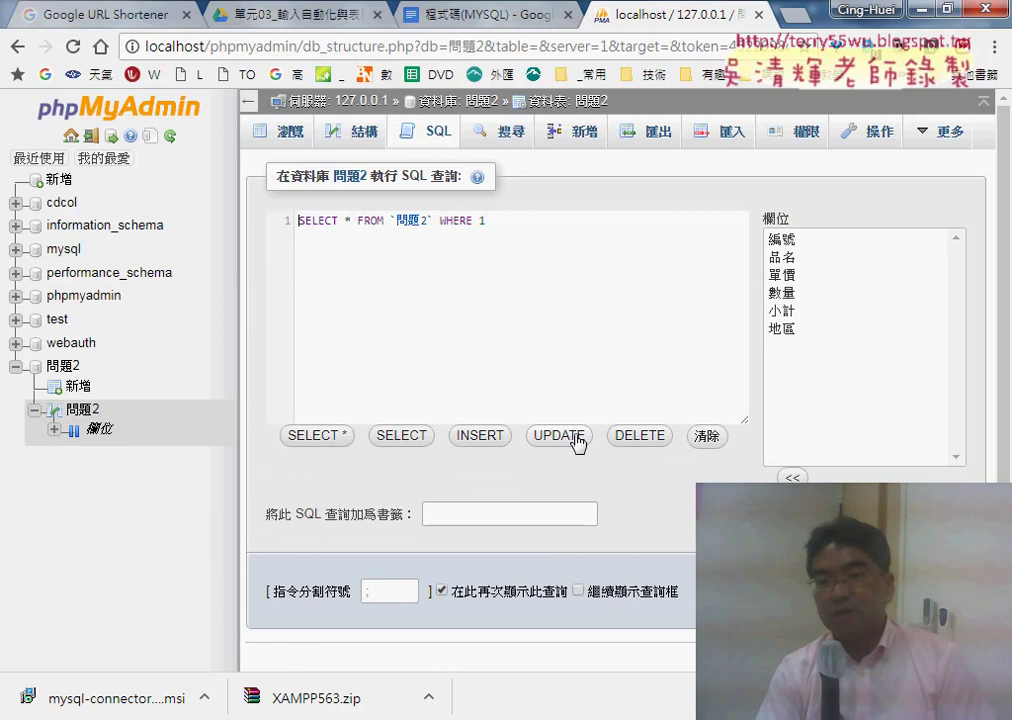
click(628, 437)
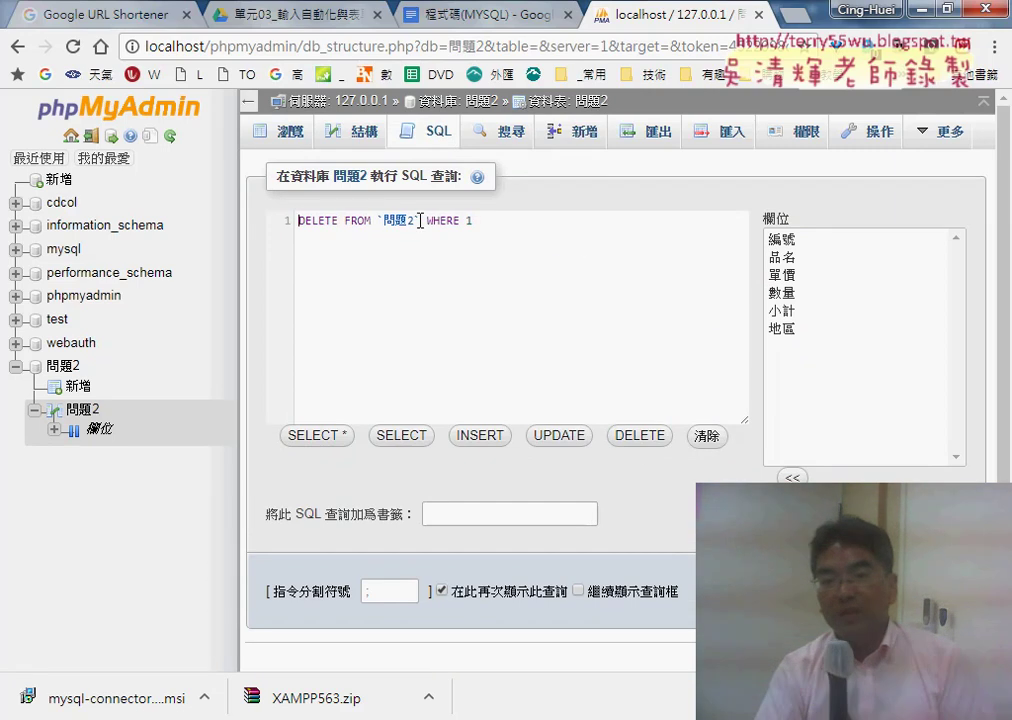
drag(420, 221, 578, 241)
key(BackSpace)
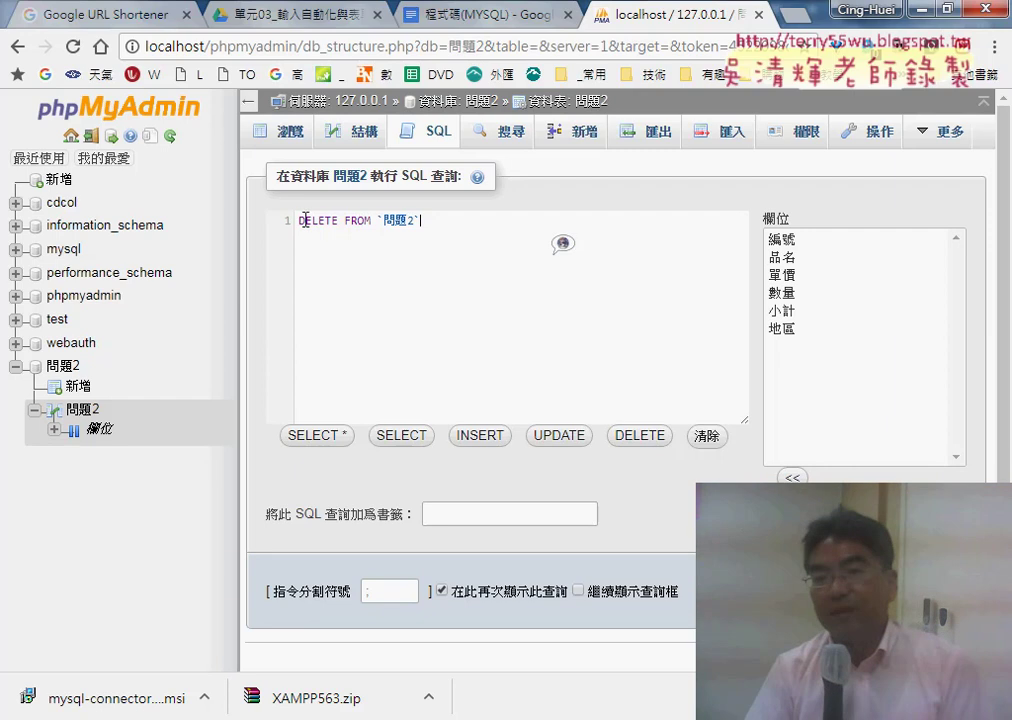
drag(305, 220, 437, 222)
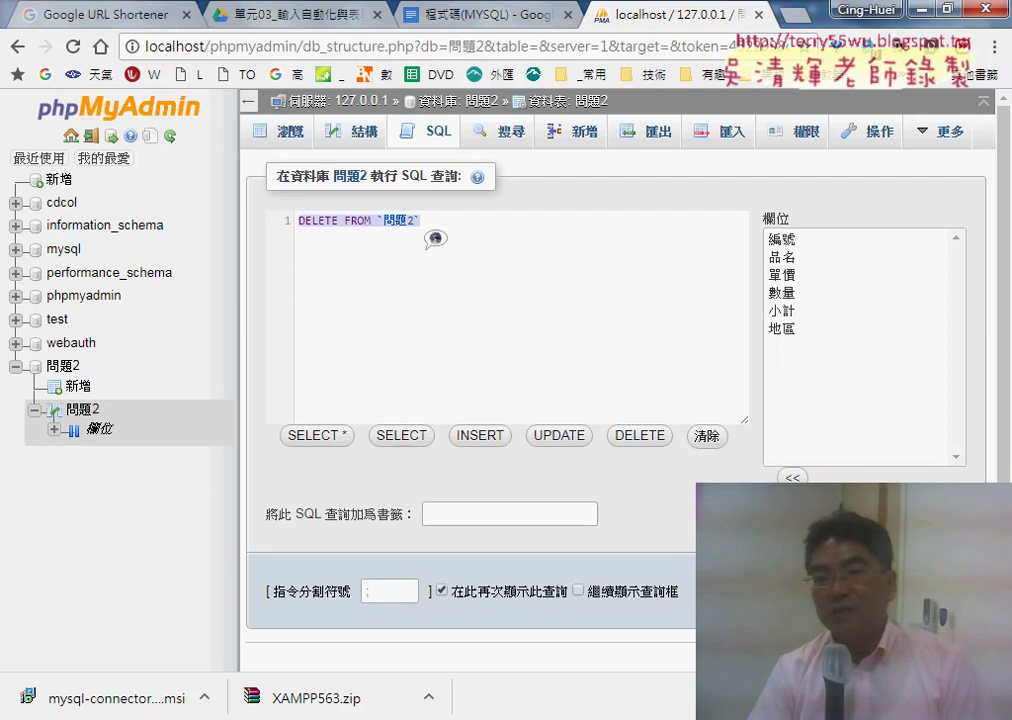
key(ctrl+Return)
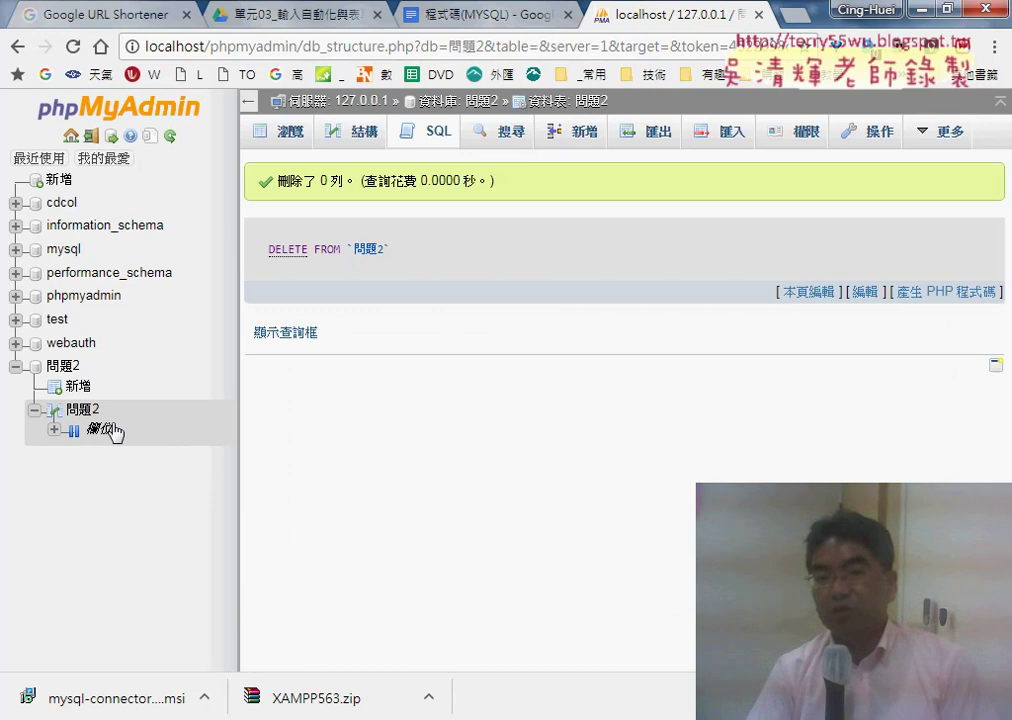
click(92, 413)
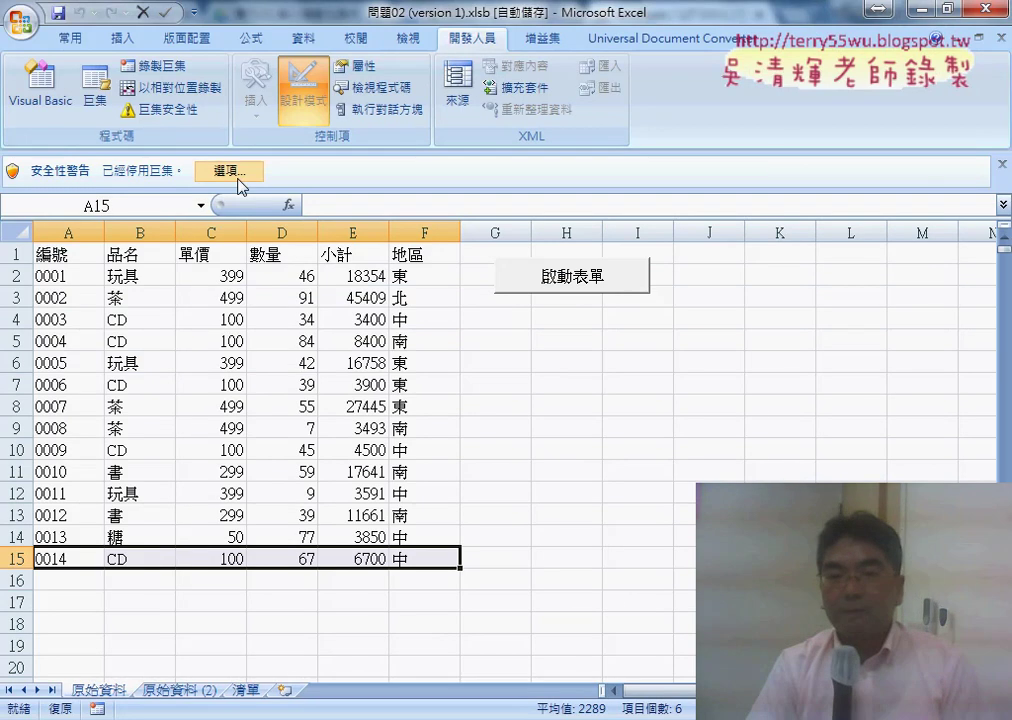
- Enable the workbook's macros with 啟用這個內容 and close the sales system form
click(229, 171)
click(334, 376)
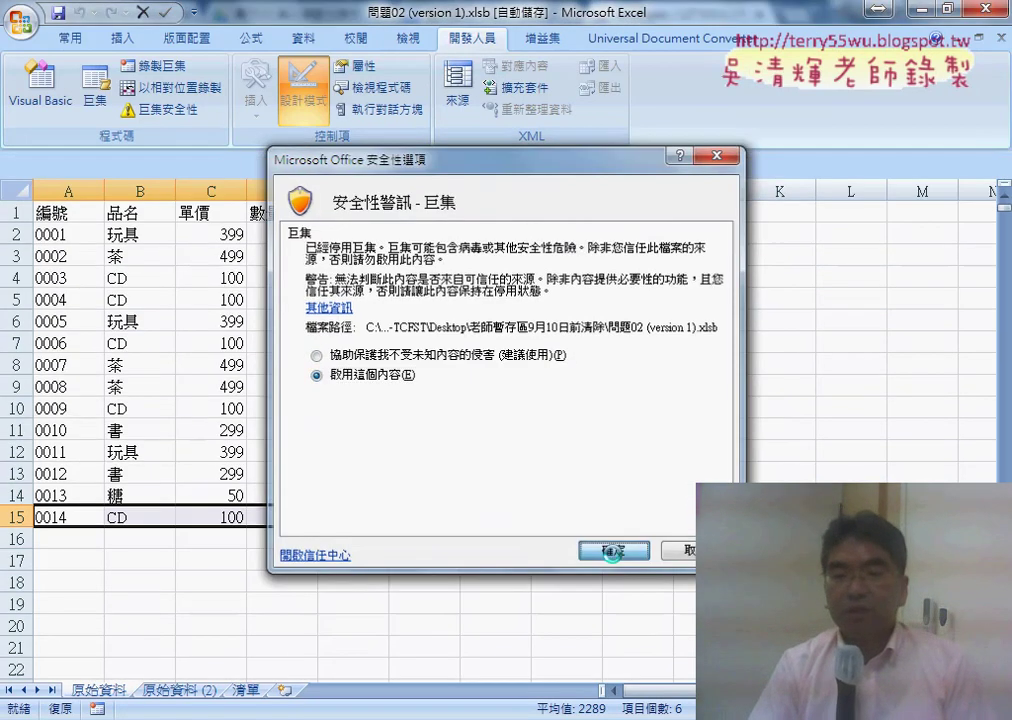
click(605, 551)
click(709, 229)
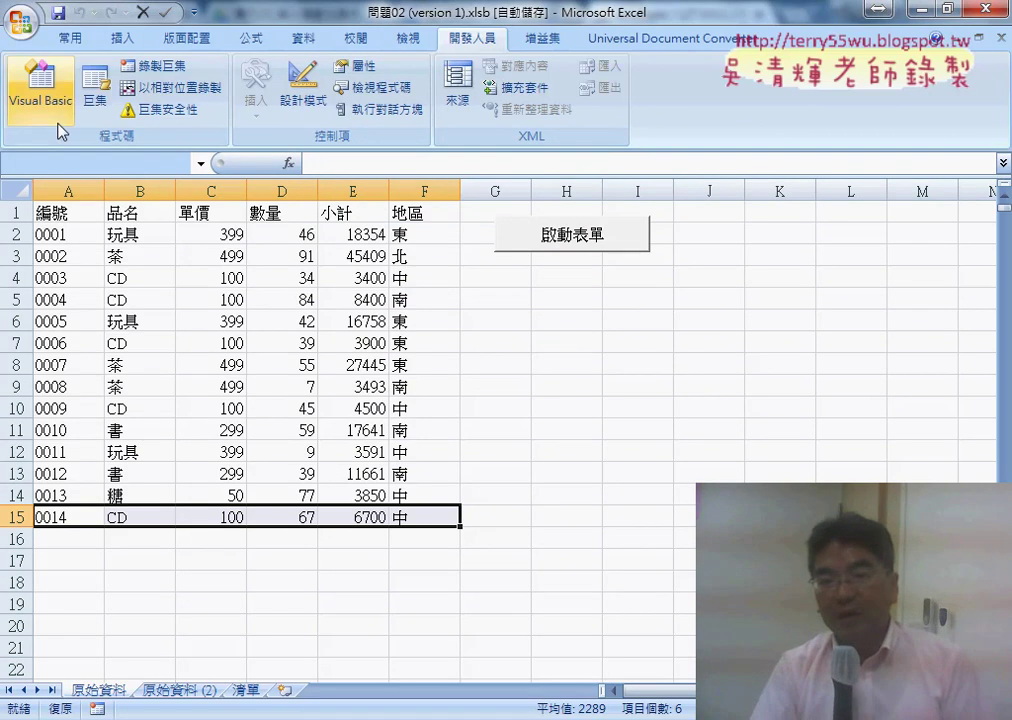
- Open the VBA editor, unlock the project with its password, and display Module1's 新增單筆 code
click(40, 95)
double_click(268, 216)
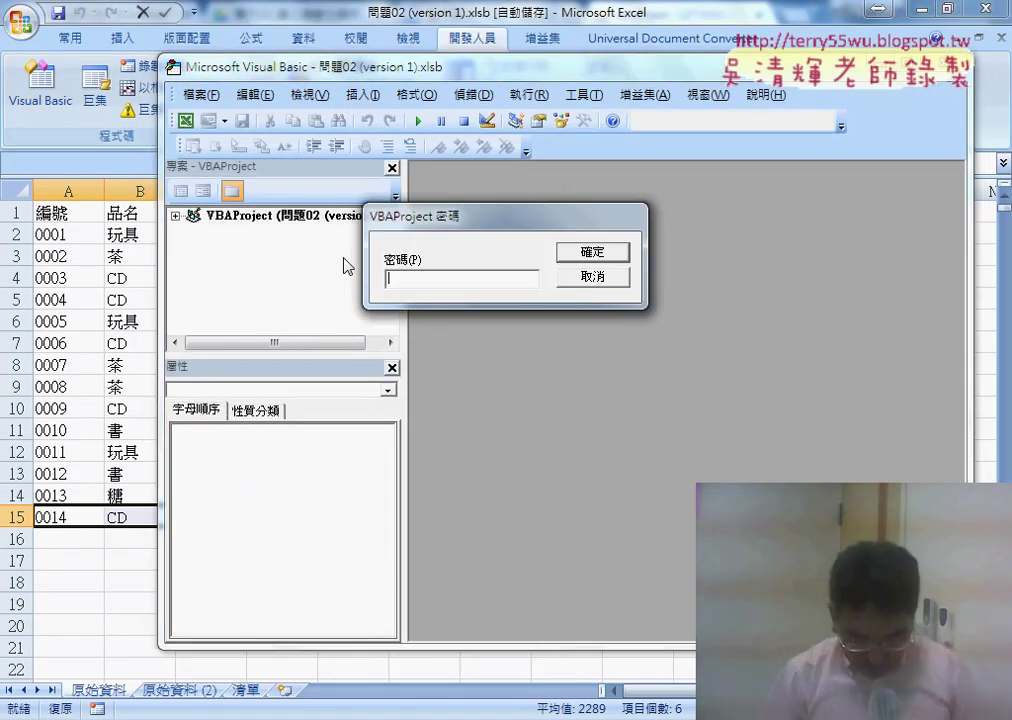
key(Return)
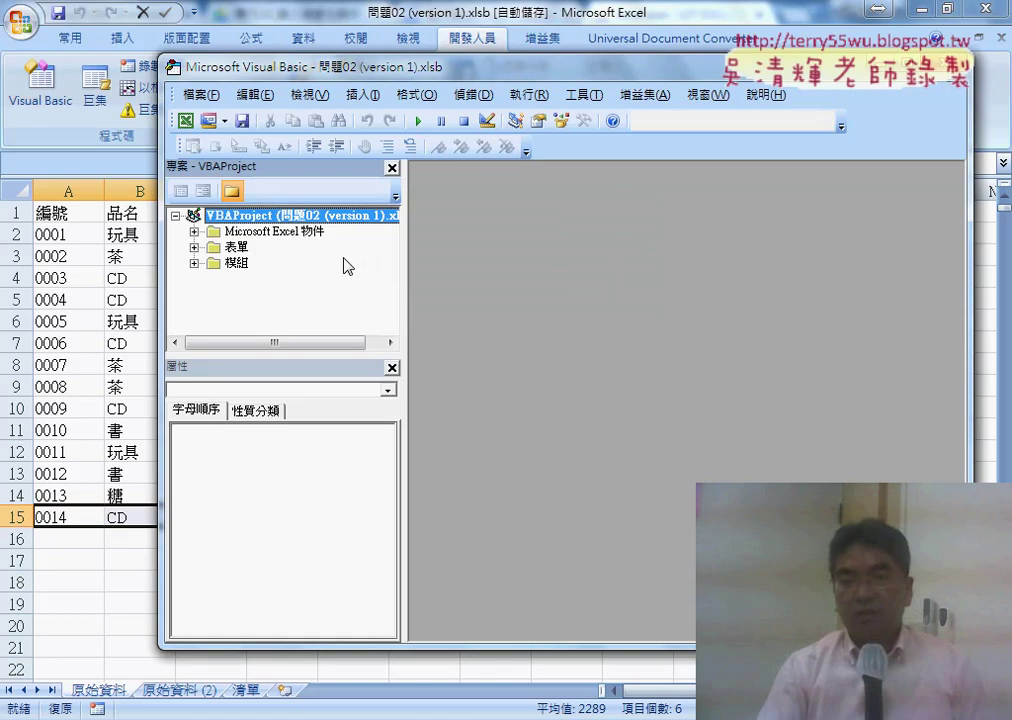
double_click(238, 263)
double_click(262, 279)
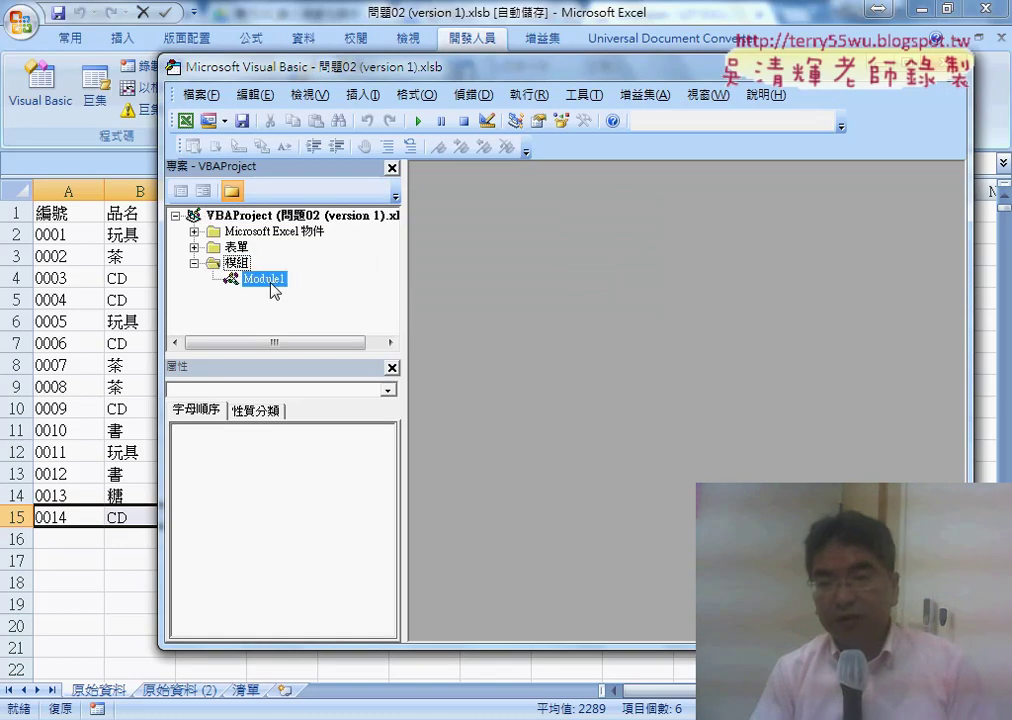
click(567, 308)
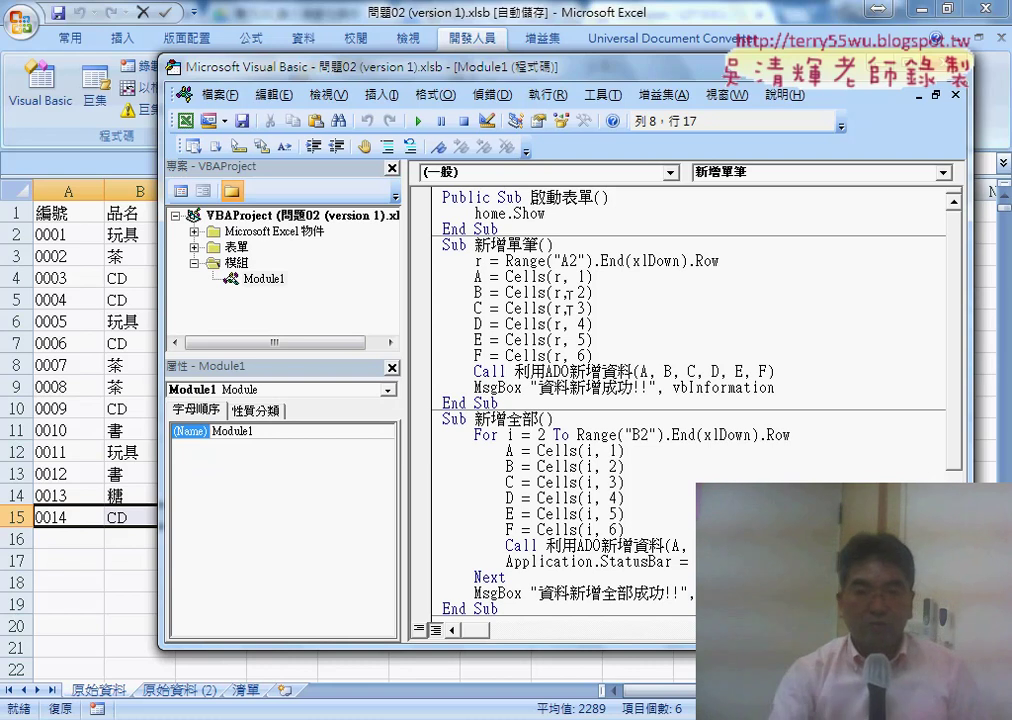
drag(407, 258, 320, 258)
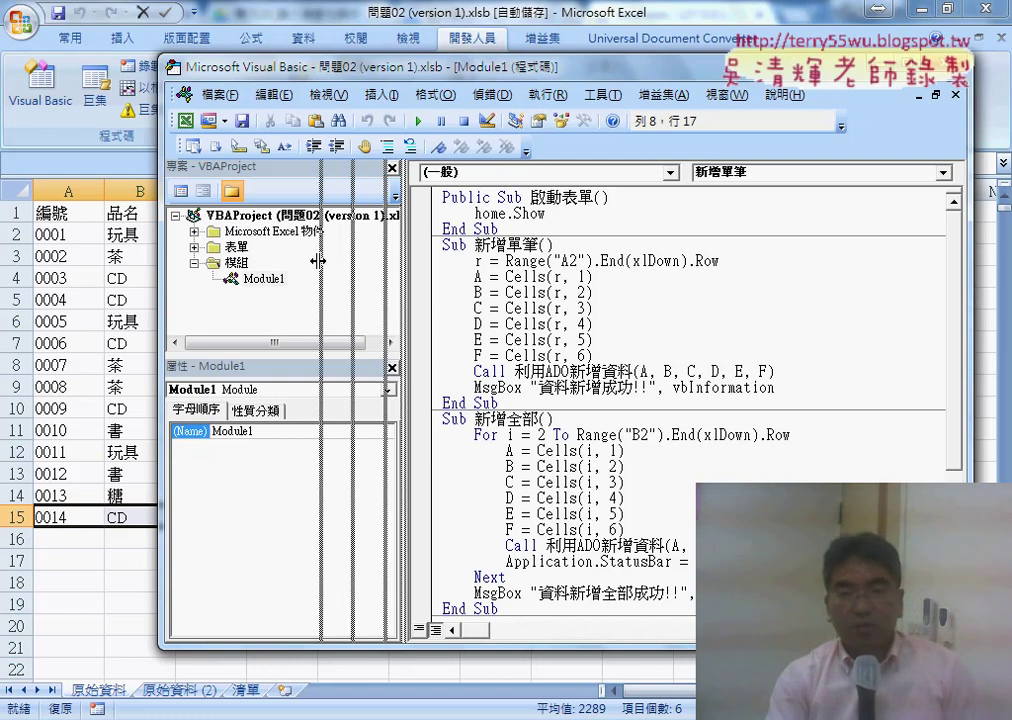
drag(423, 78, 538, 76)
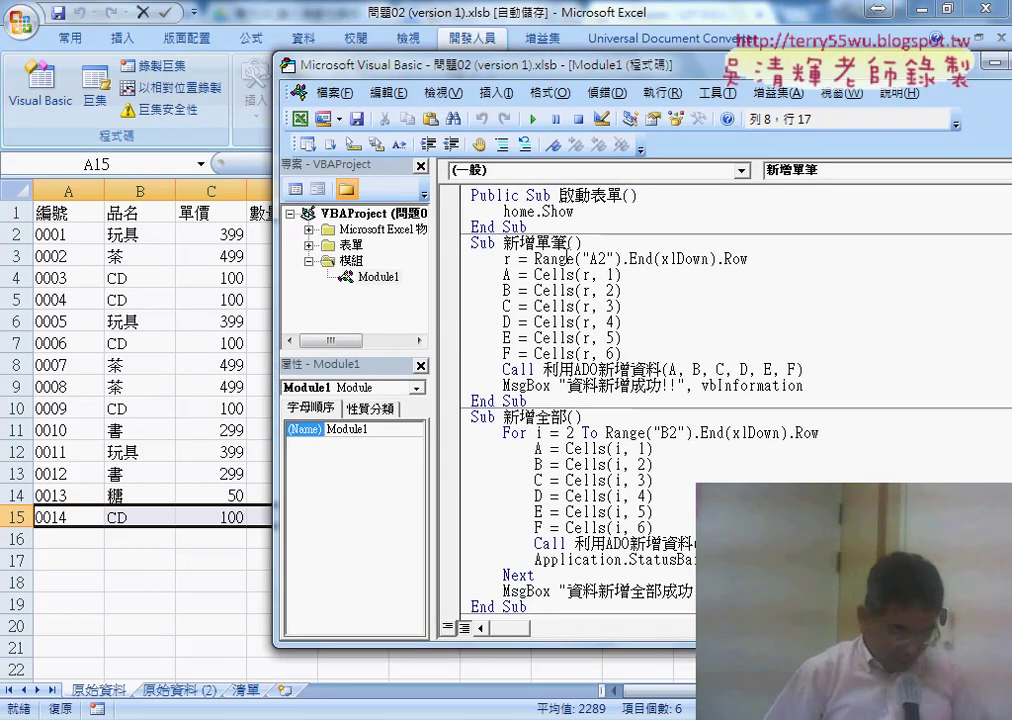
- Step through 新增單筆 with F8 past the column assignments, shrinking the editor to show sheet rows
key(F8)
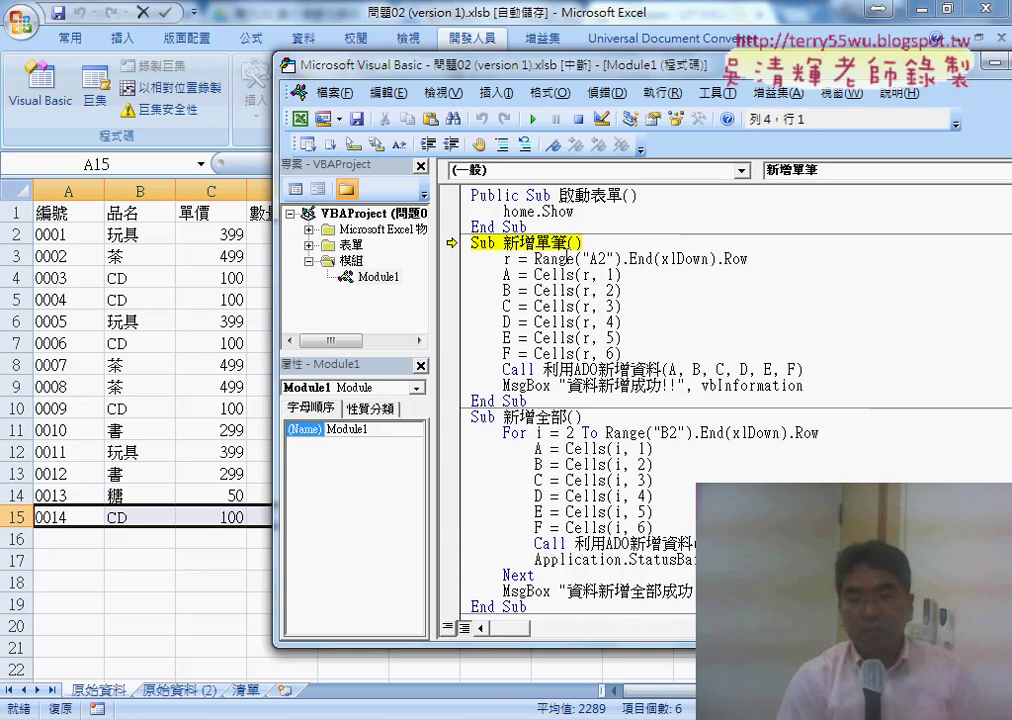
key(F8)
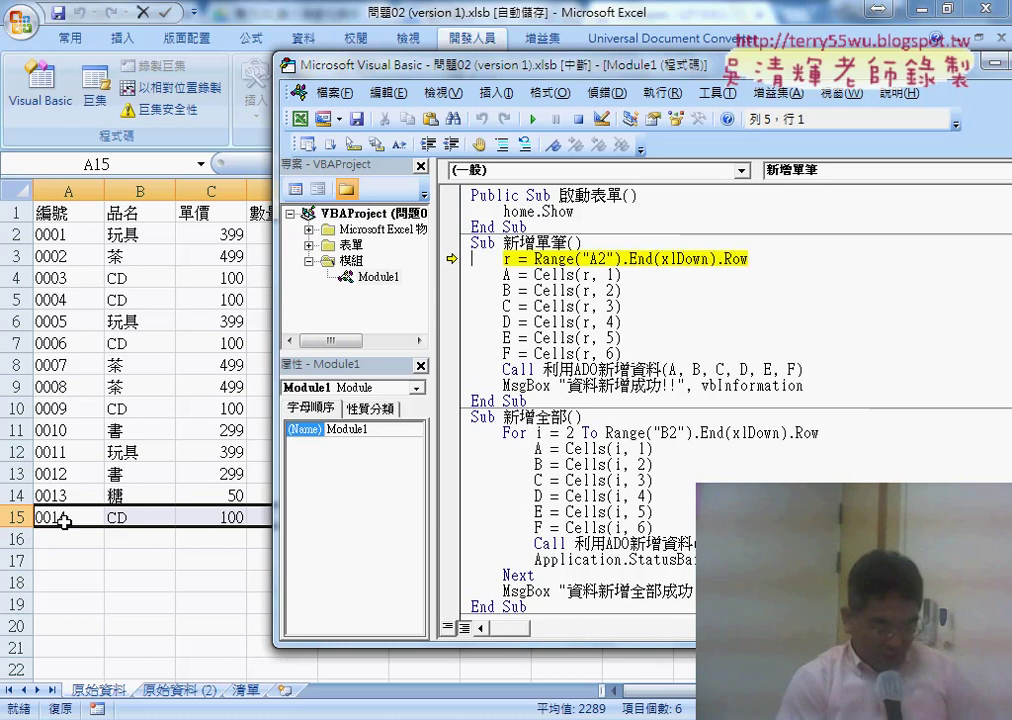
key(F8)
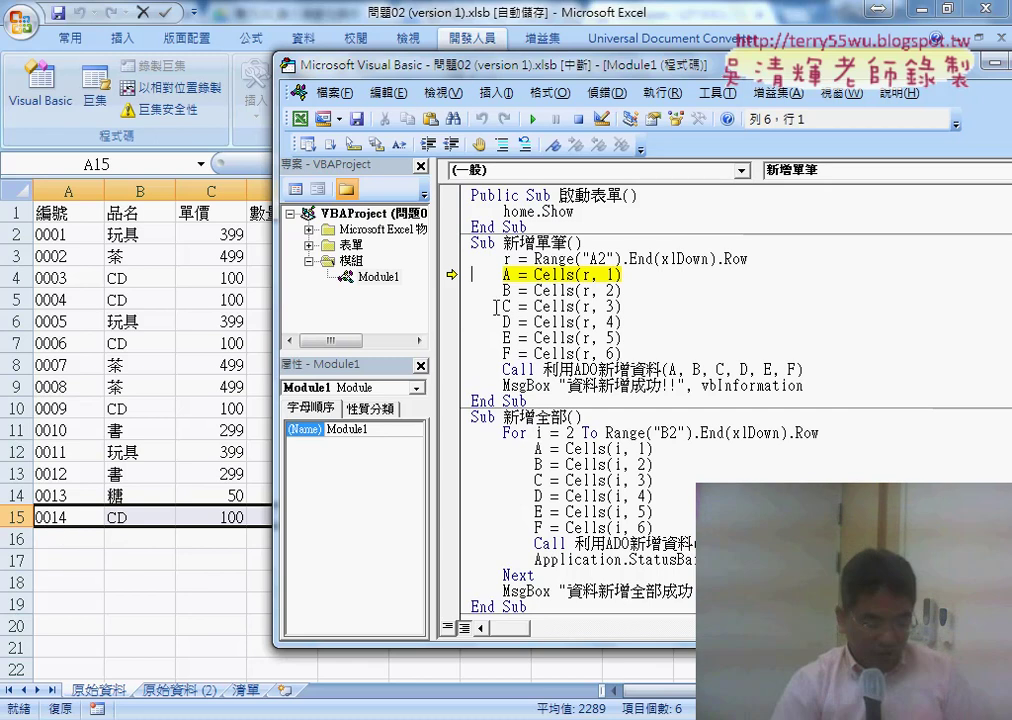
key(F8)
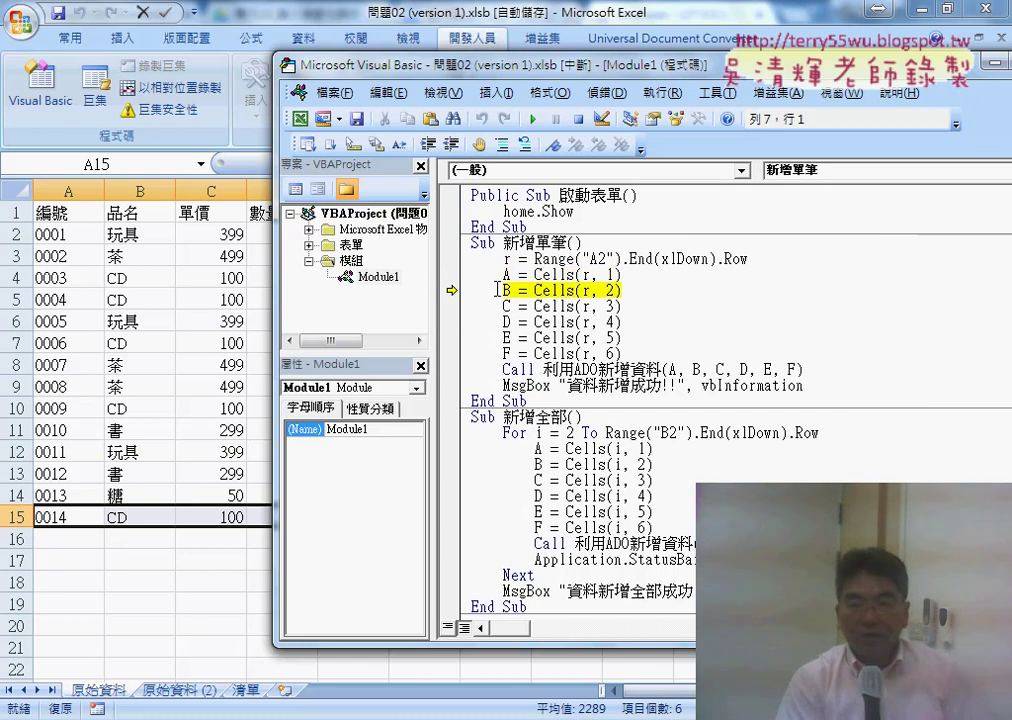
key(F8)
key(F8)
key(F8)
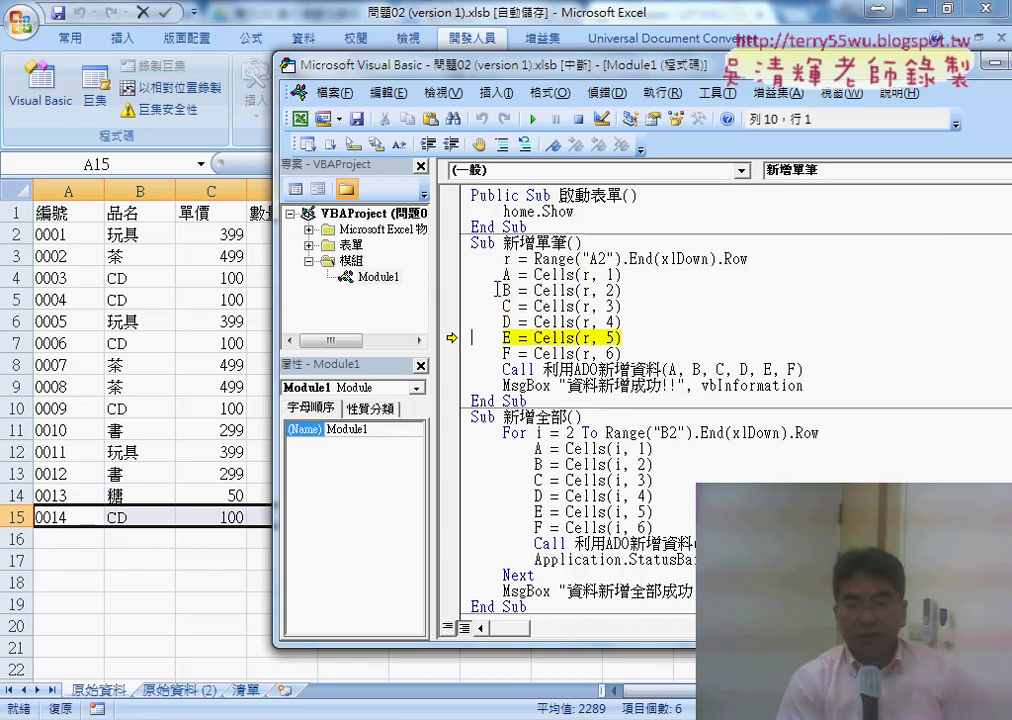
key(F8)
key(F8)
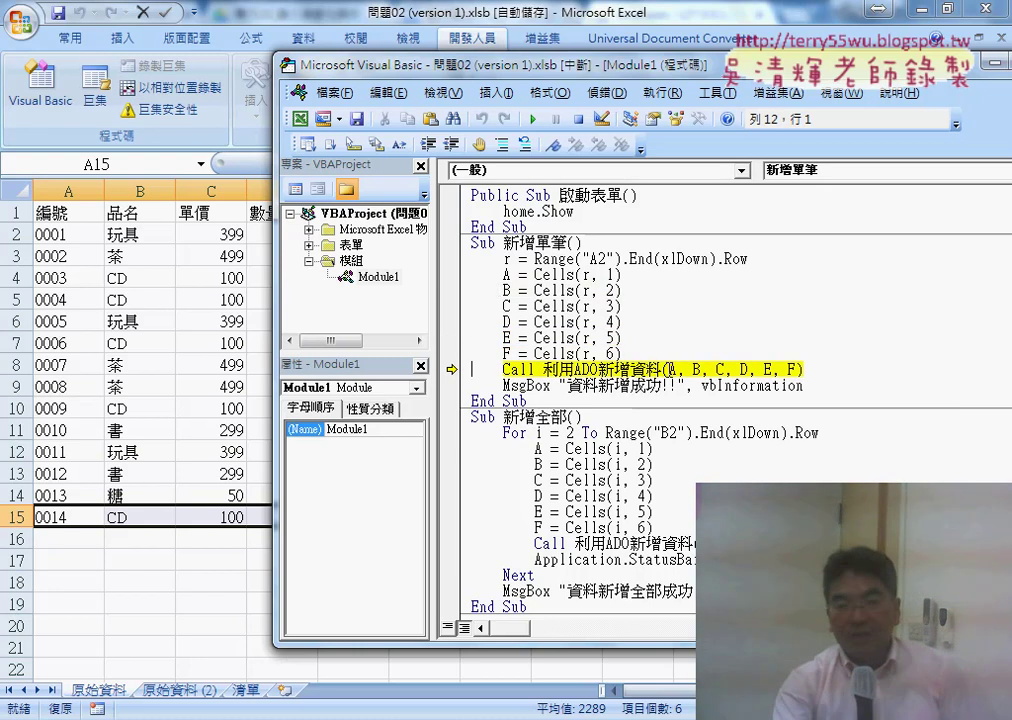
drag(507, 648, 507, 490)
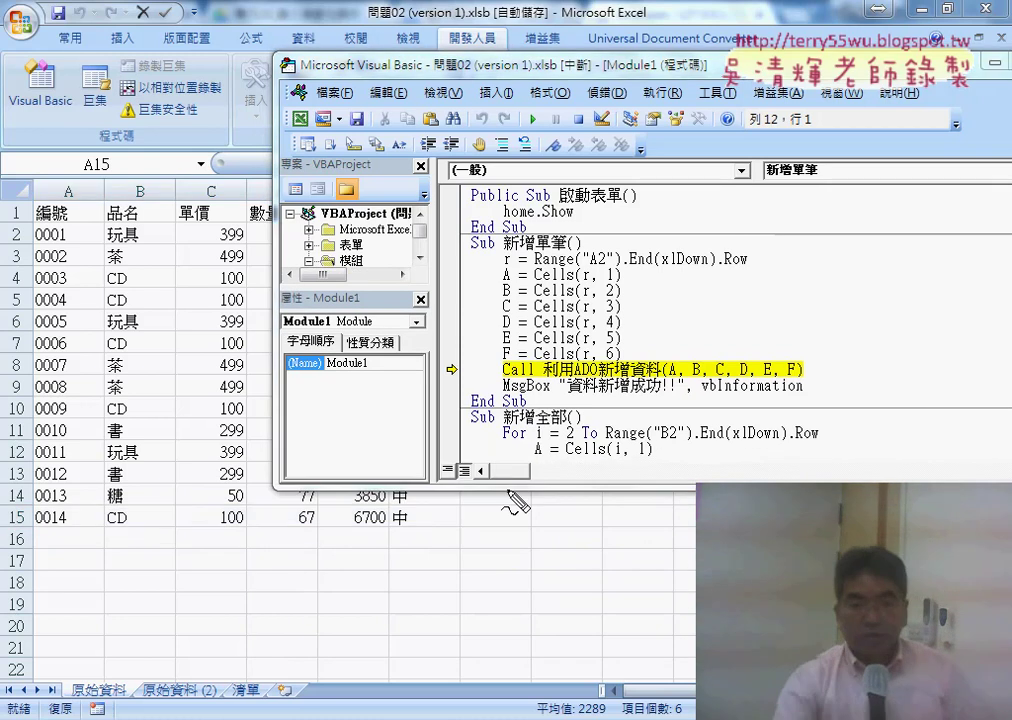
drag(450, 518, 428, 540)
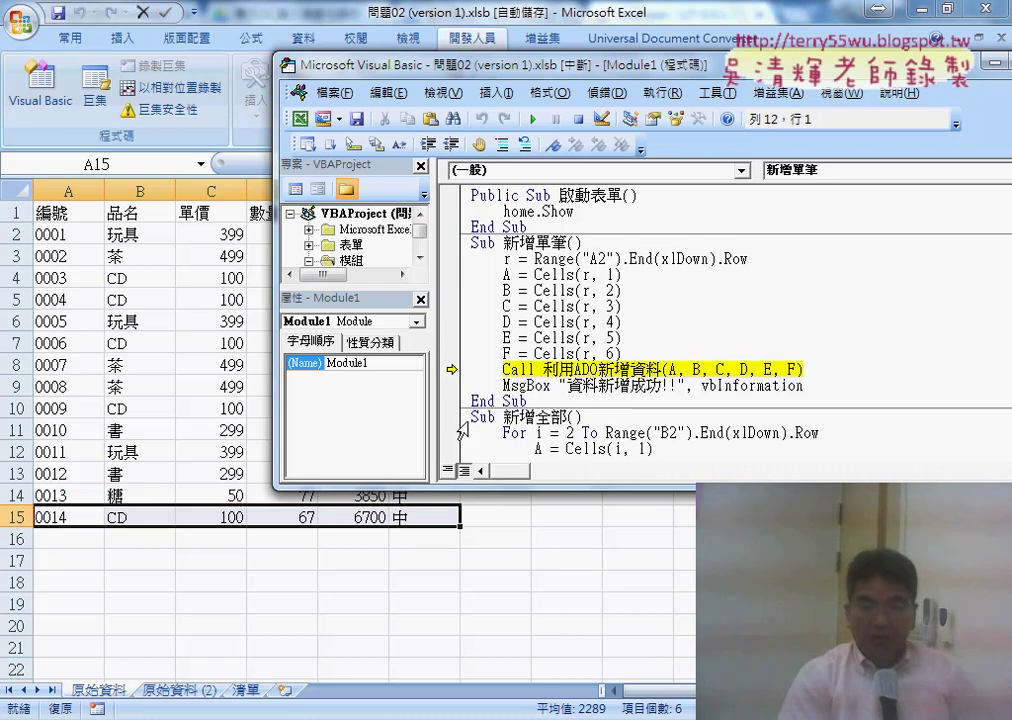
- Step into 利用ADO新增資料 until the myCon.Open line is highlighted, then bring up XAMPP
key(F8)
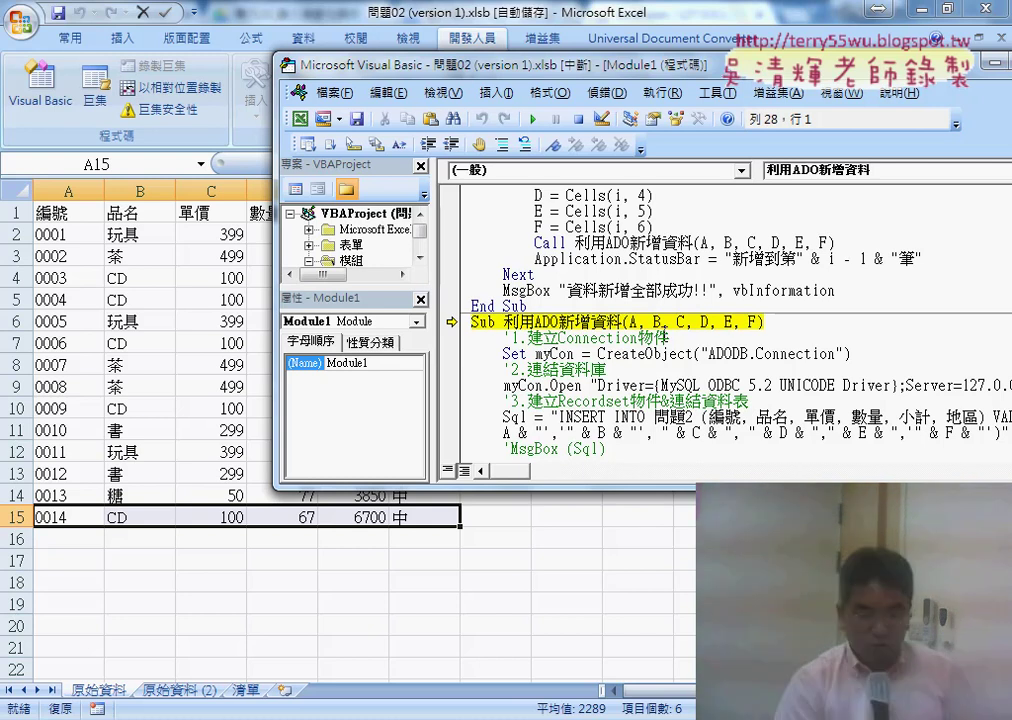
key(F8)
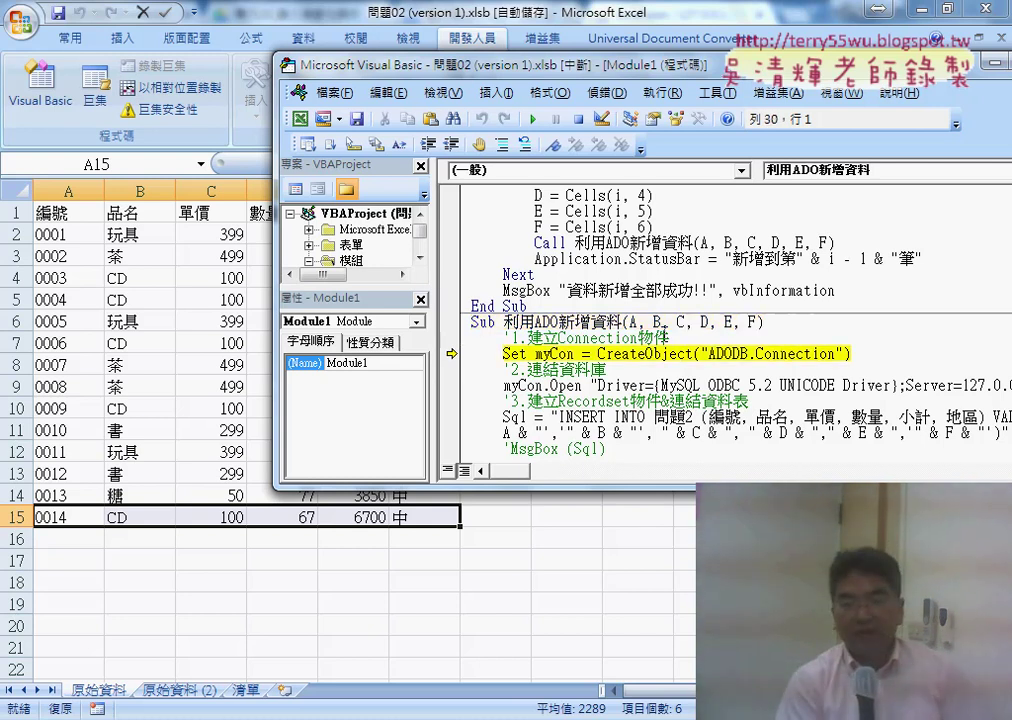
key(F8)
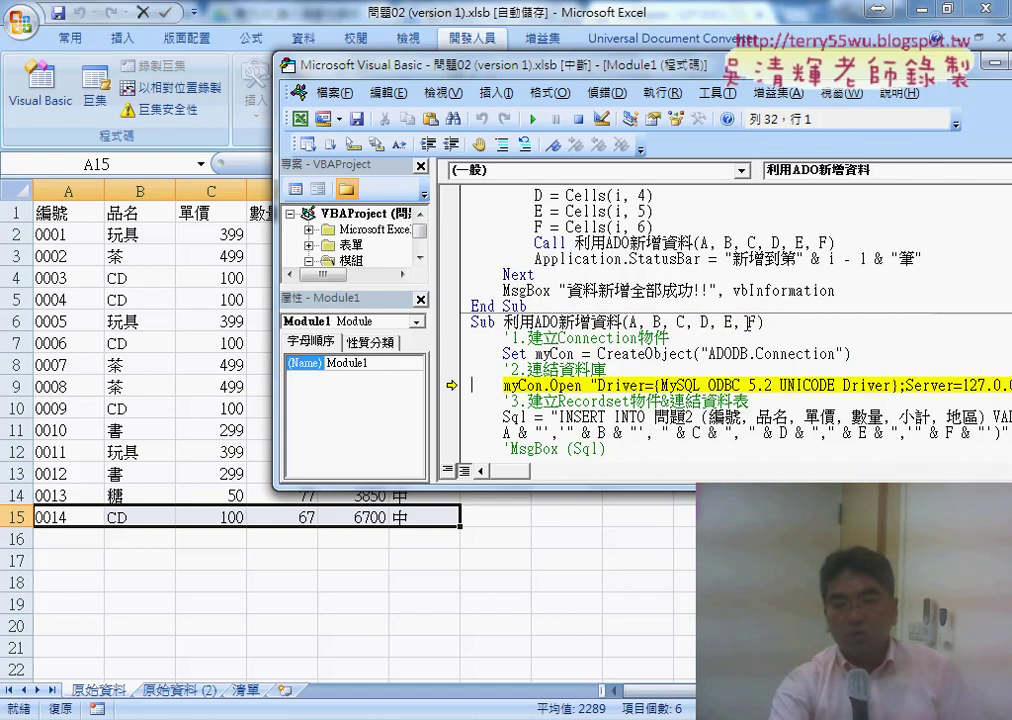
drag(431, 307, 365, 307)
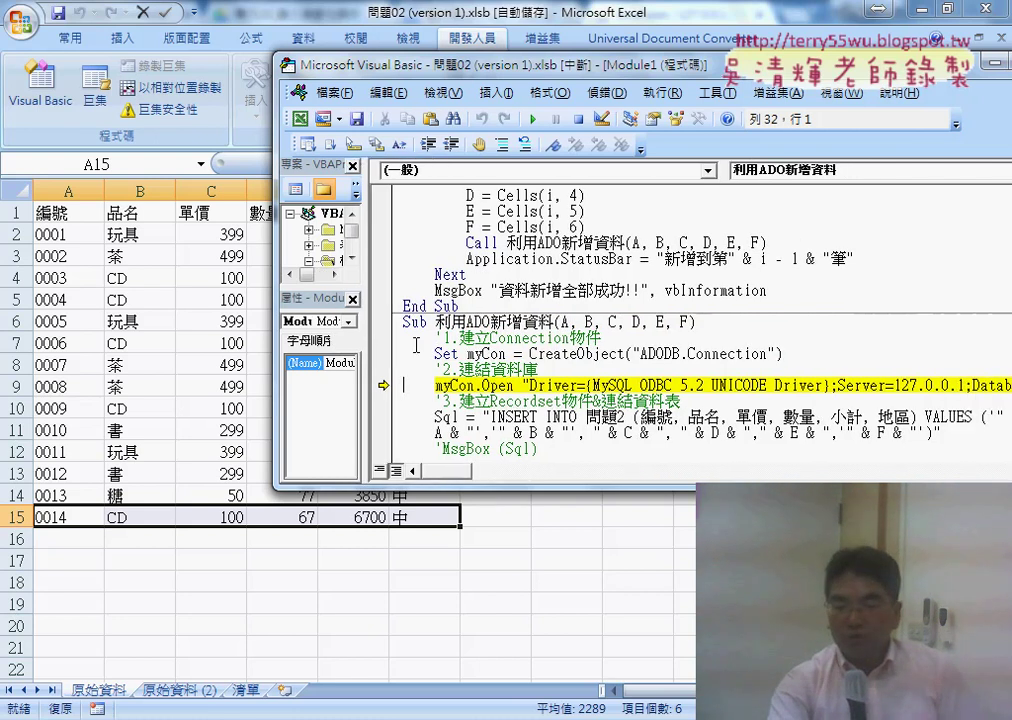
key(alt+Tab)
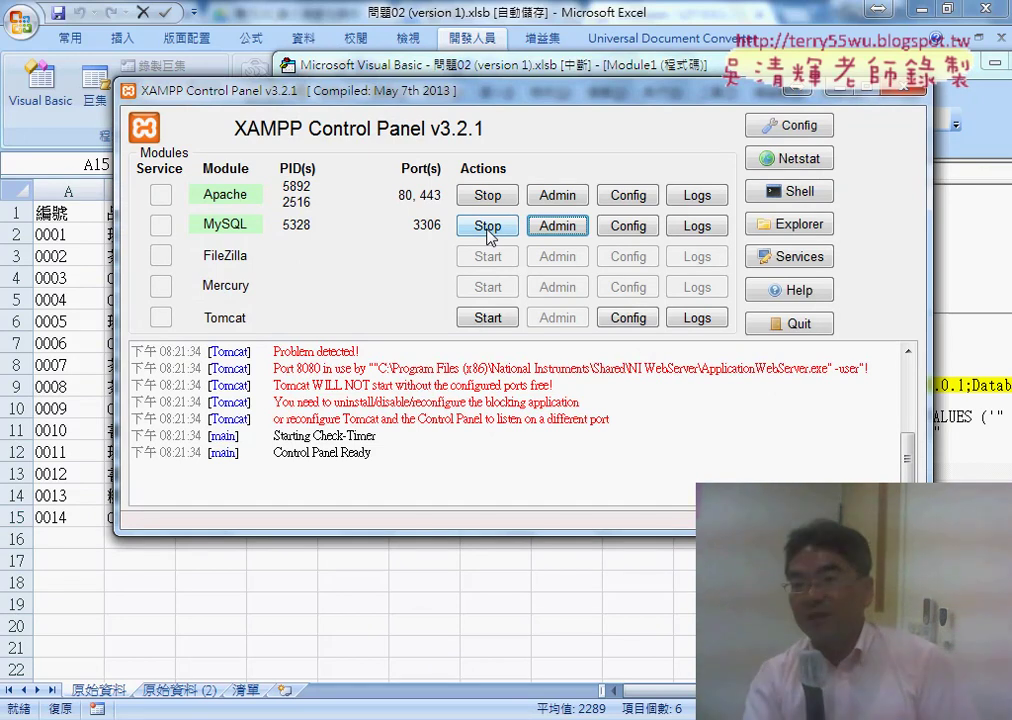
- Drag the XAMPP Control Panel down to reveal the macro paused at myCon.Open
drag(739, 98, 741, 502)
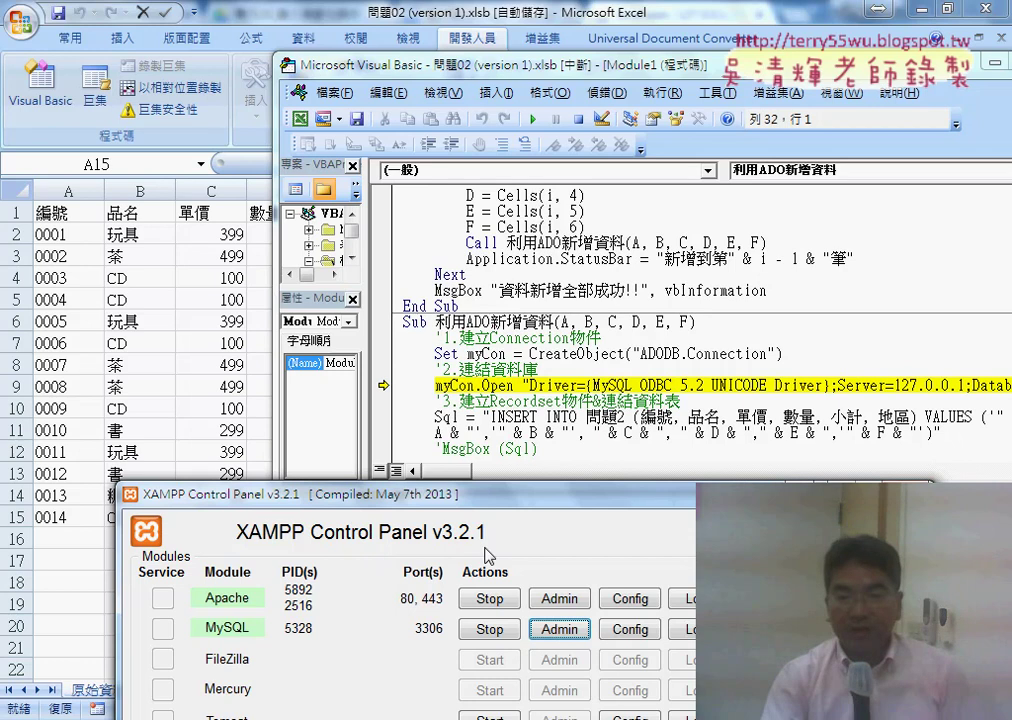
- Step with F8 past myCon.Open and the SQL line to the Execute line, then open the Immediate window
click(563, 385)
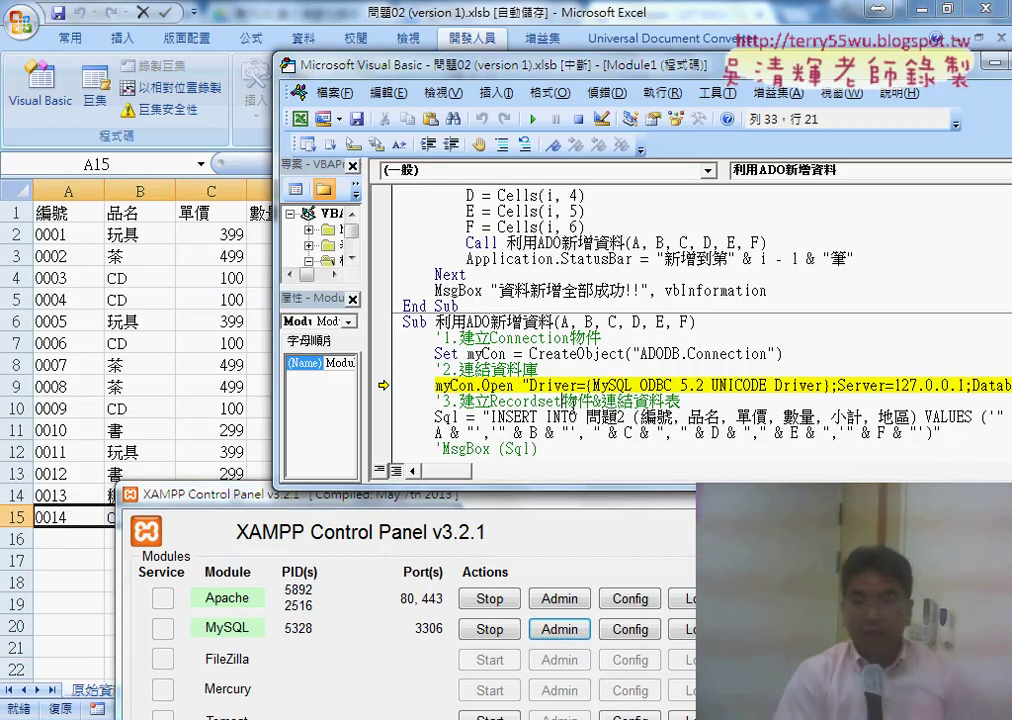
key(F8)
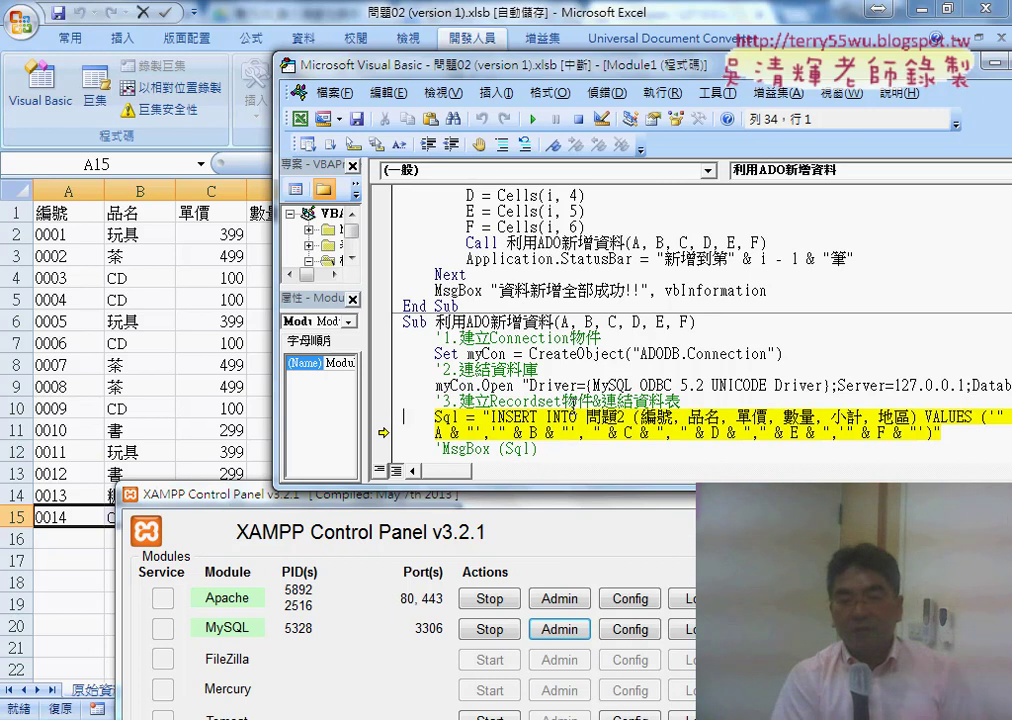
key(F8)
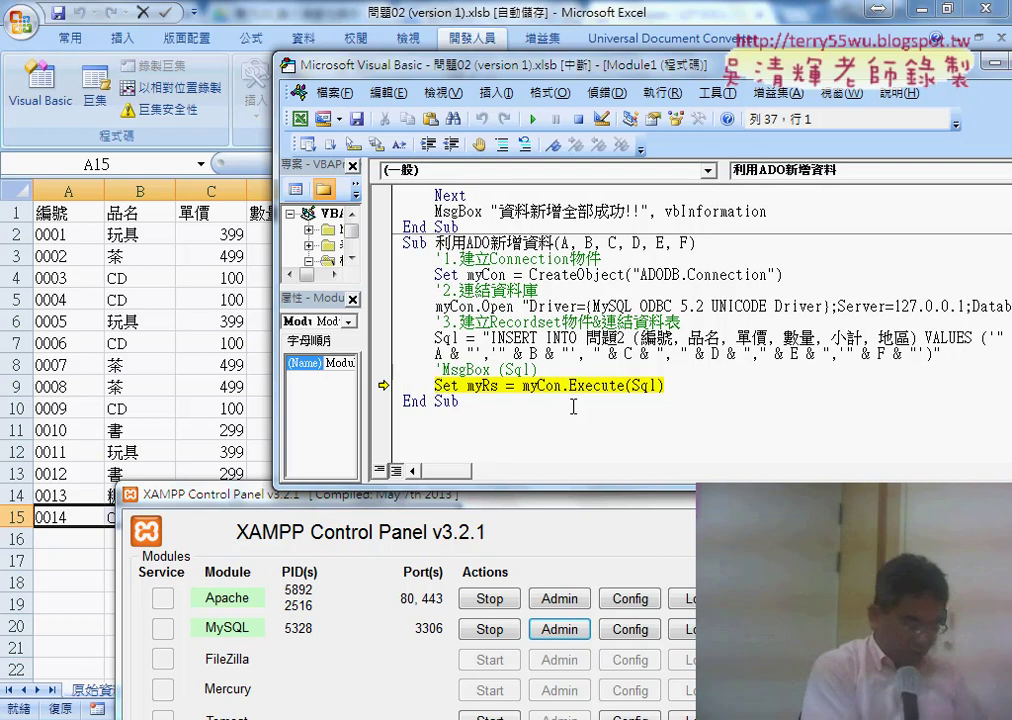
key(ctrl+g)
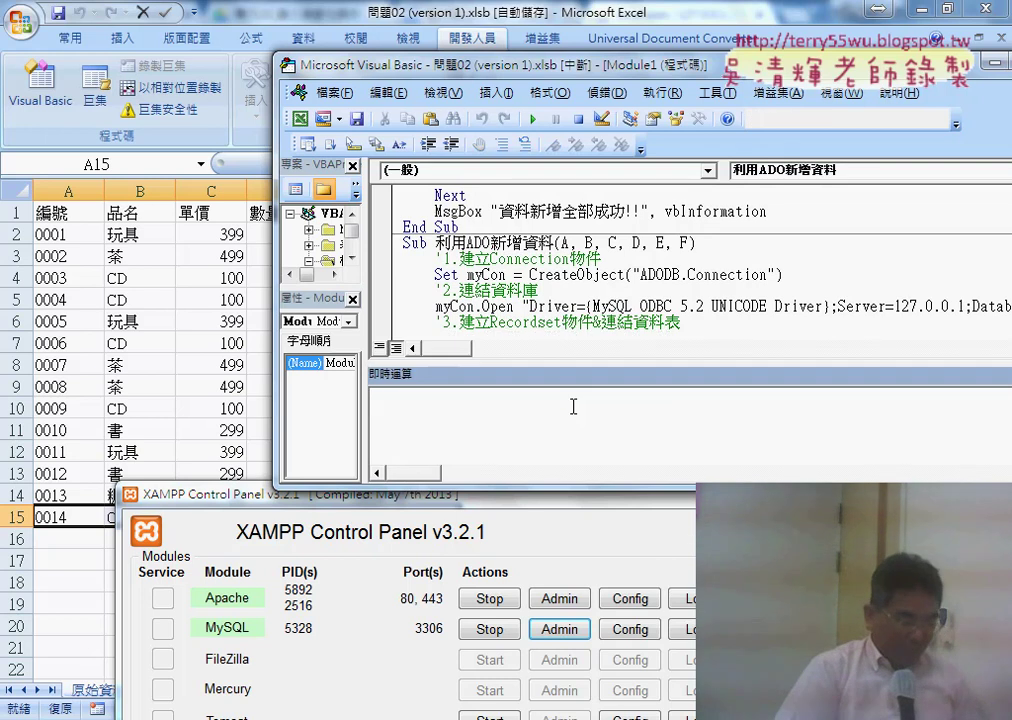
- Print the Sql variable with '? sql' in the Immediate window and check its column names
text(? sql)
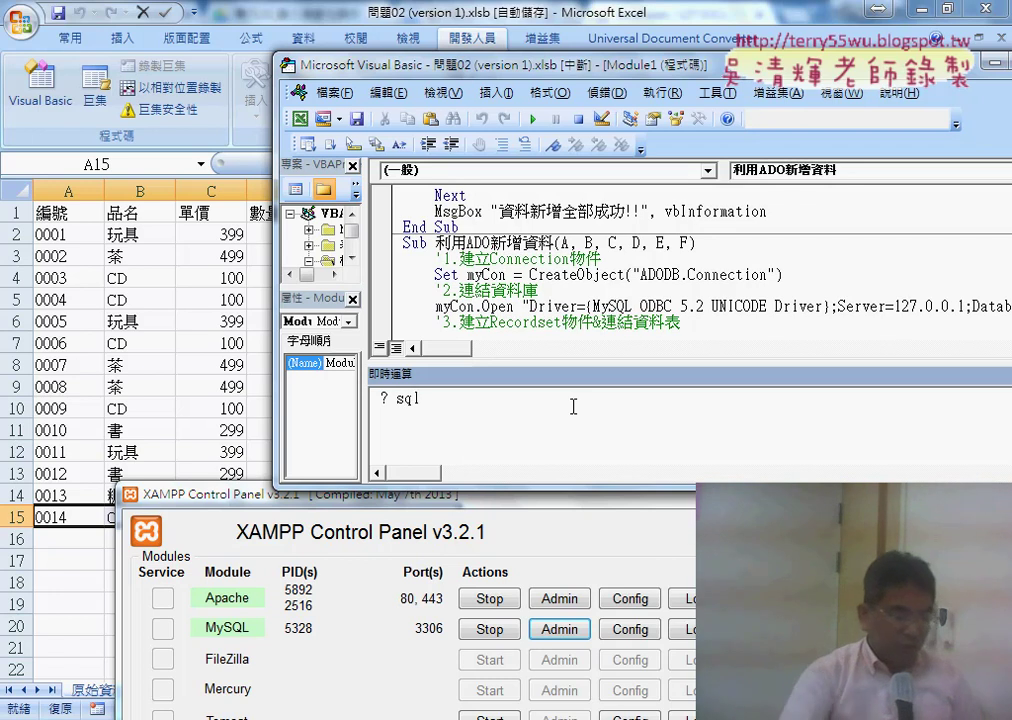
key(Return)
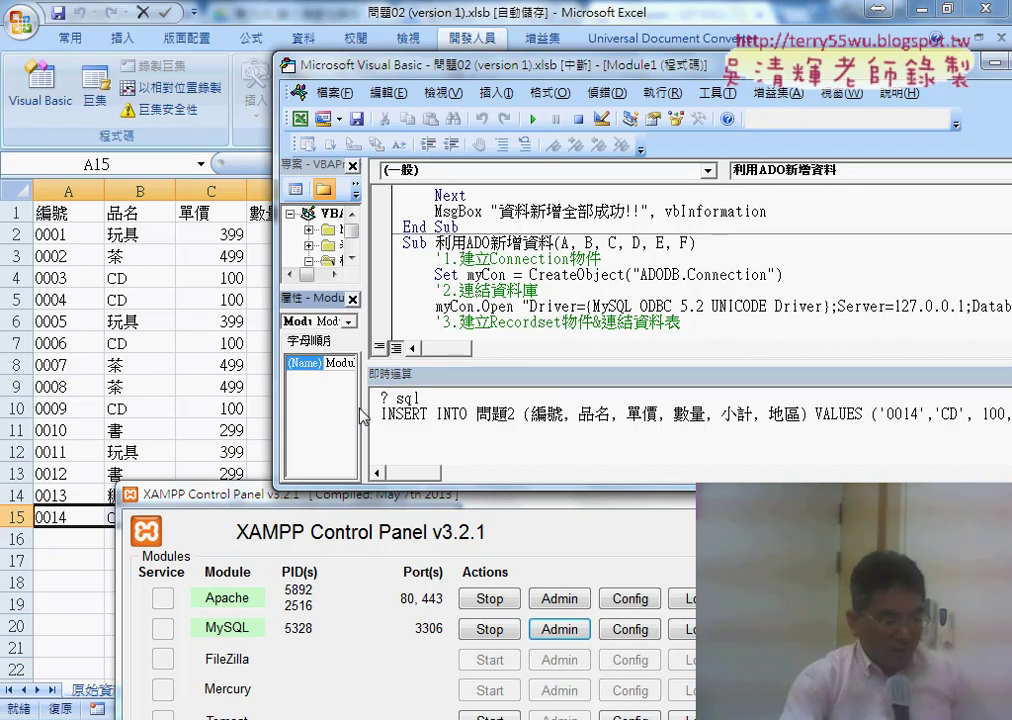
drag(350, 65, 153, 55)
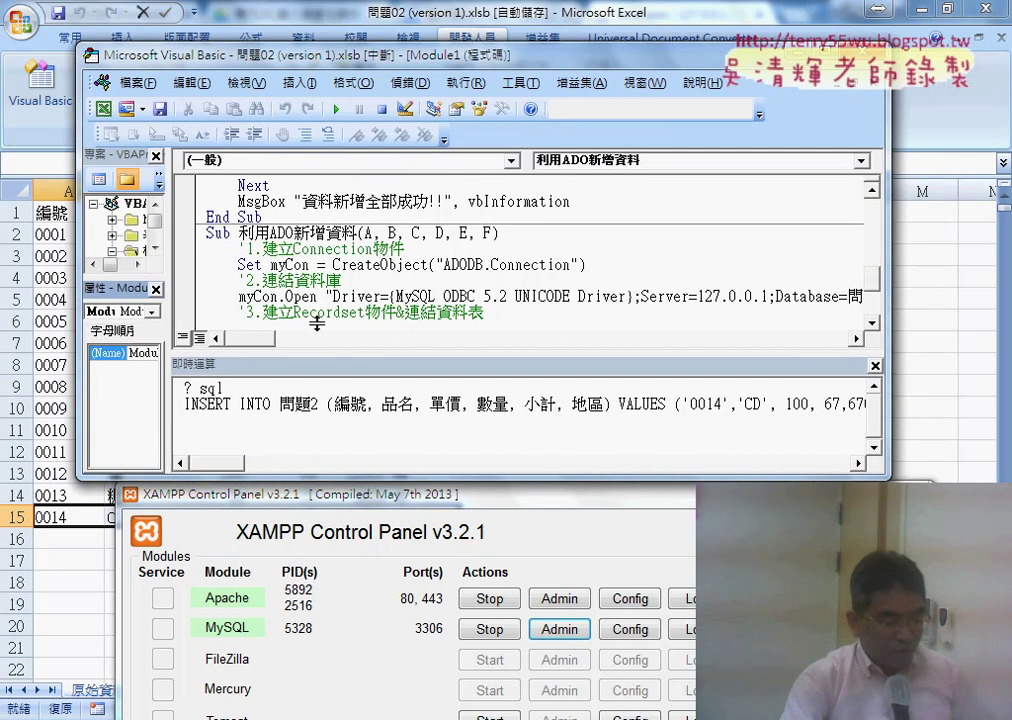
drag(334, 404, 604, 404)
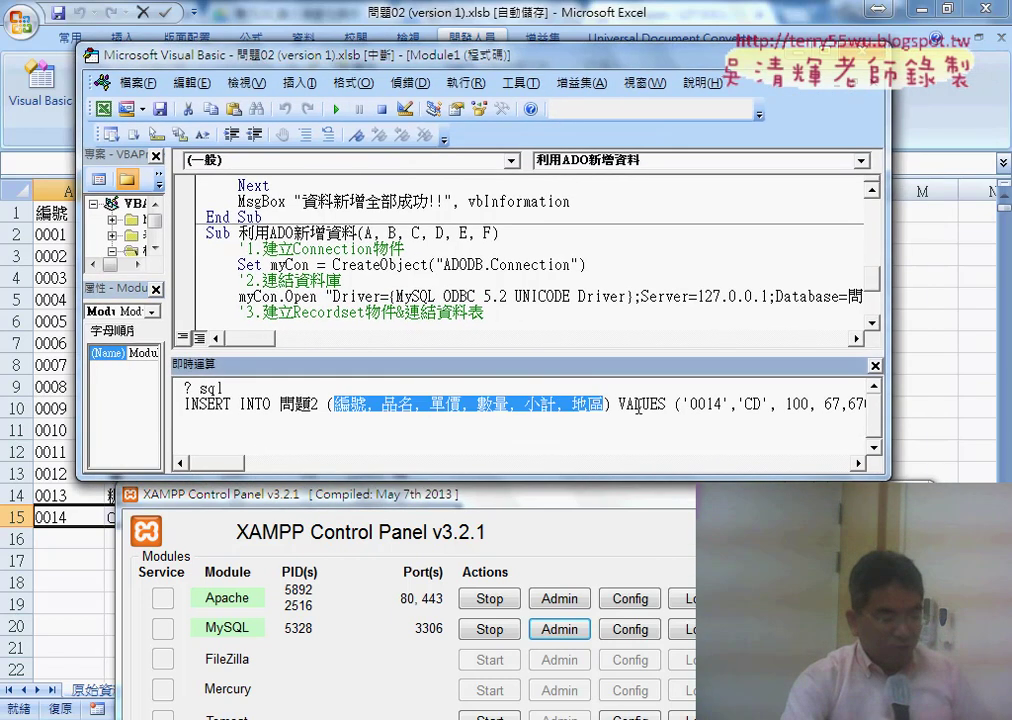
click(624, 404)
- Widen the editor to show the full INSERT statement and select the Set myRs = myCon.Execute(Sql) line
mouse_move(889, 406)
mouse_down()
mouse_move(957, 406)
mouse_move(181, 405)
mouse_up()
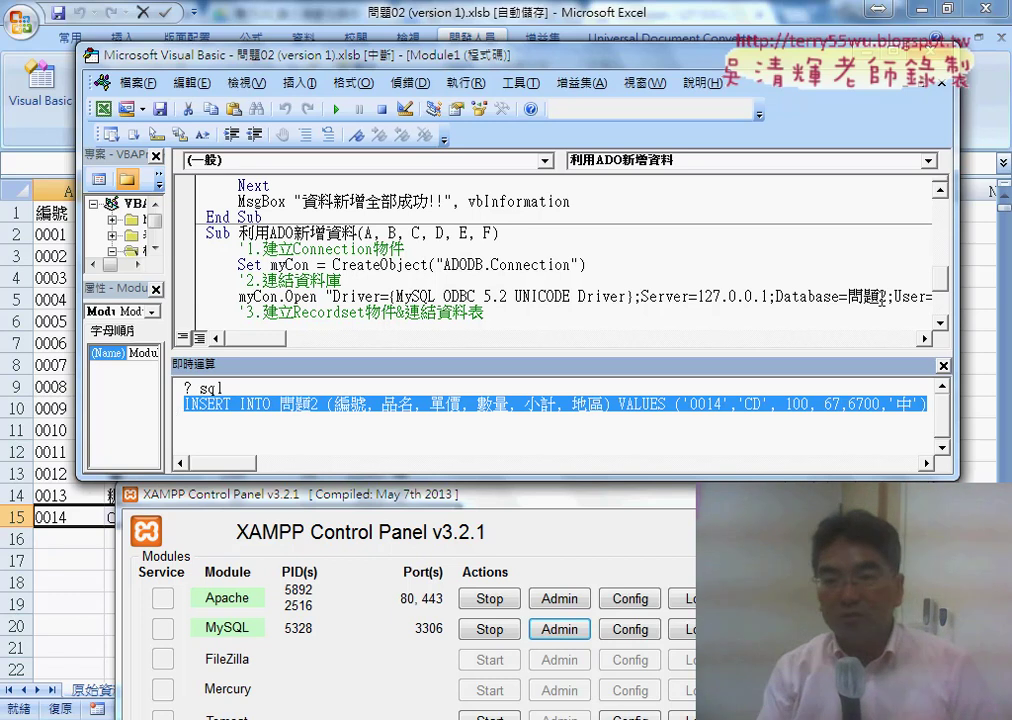
scroll(880, 298, down, 3)
click(465, 265)
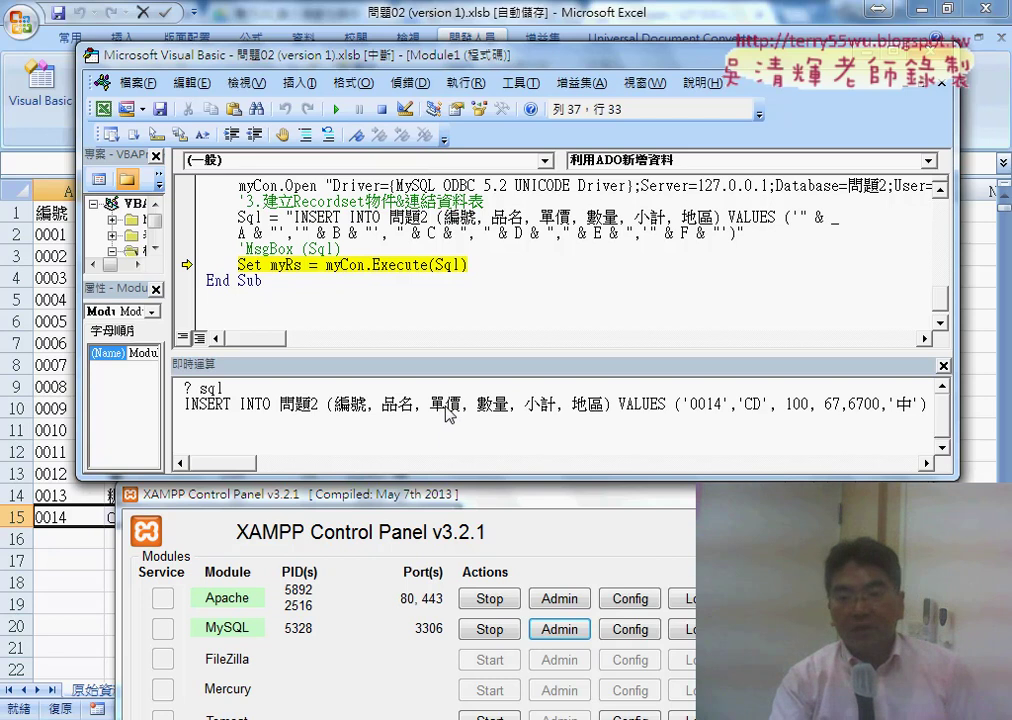
drag(481, 264, 238, 265)
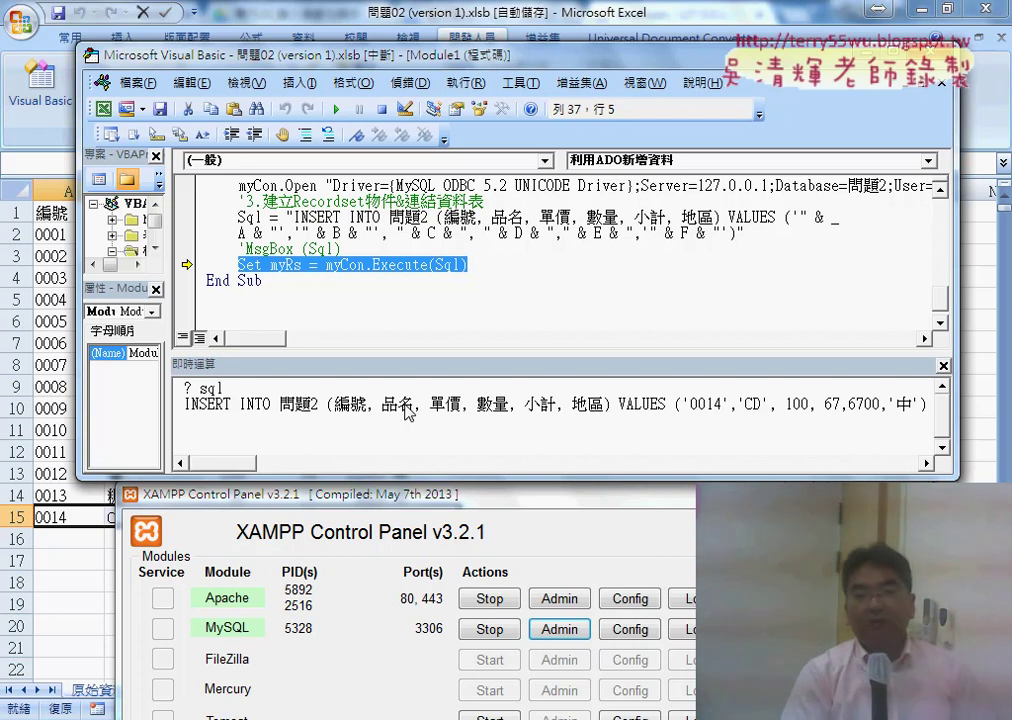
- Step through Execute to insert row 0014, dismiss the 資料新增成功!! message, and finish the macro
key(F8)
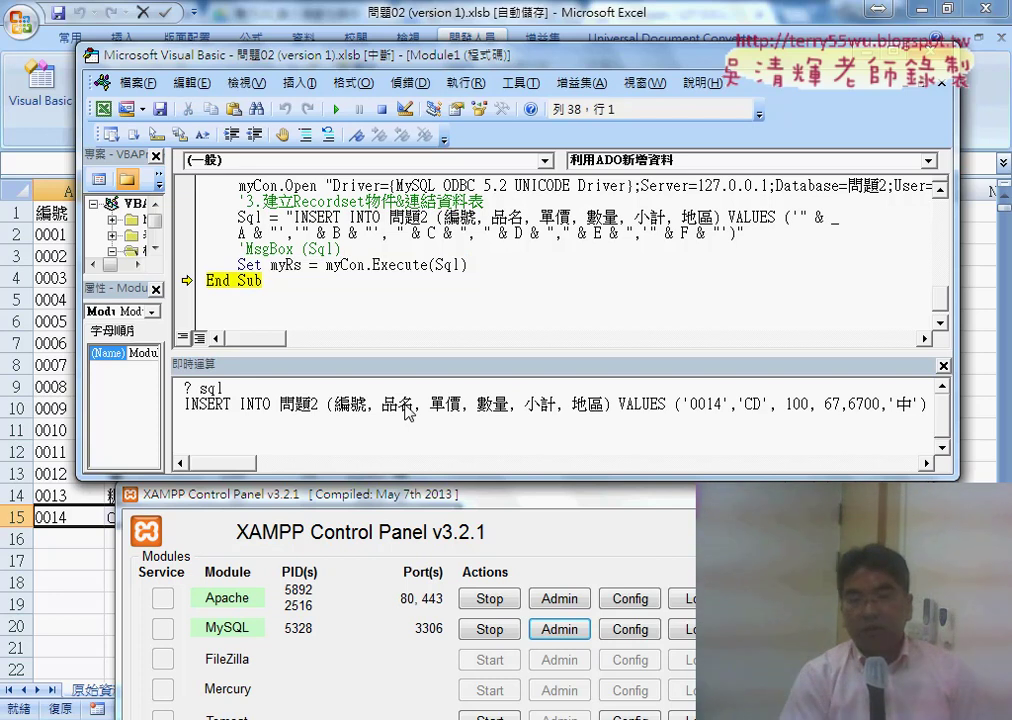
key(F8)
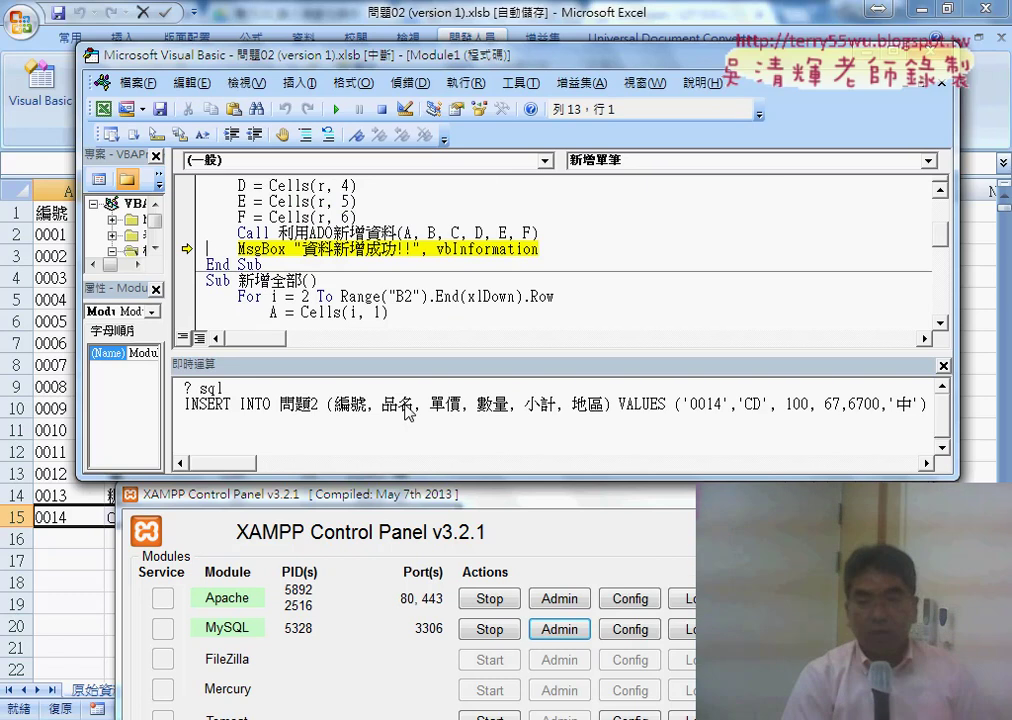
key(F8)
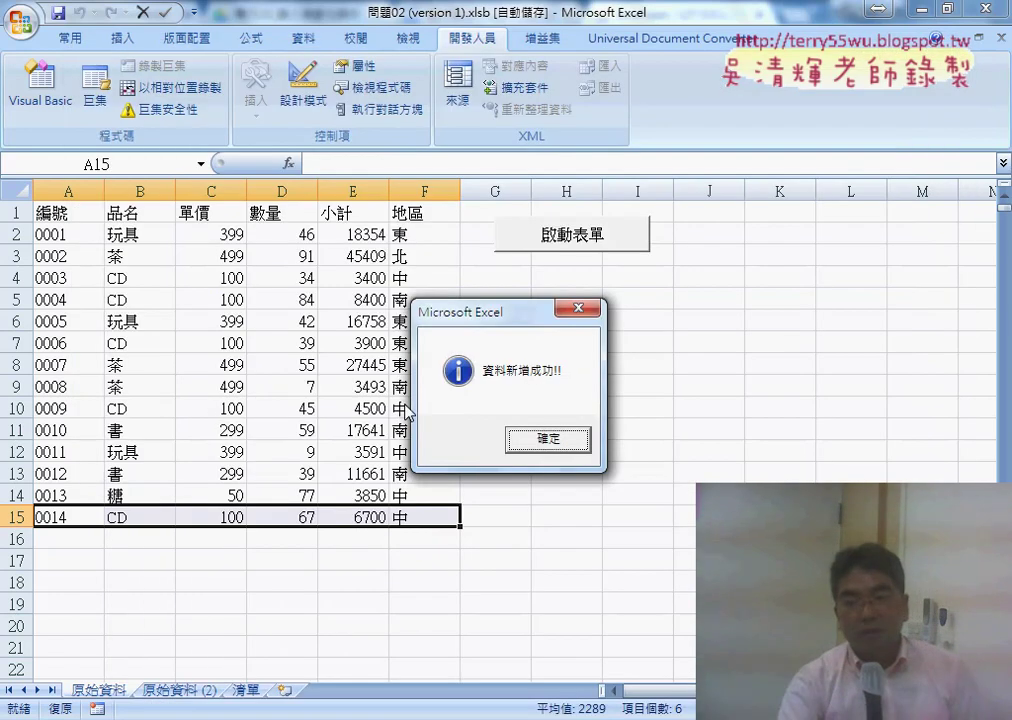
click(549, 441)
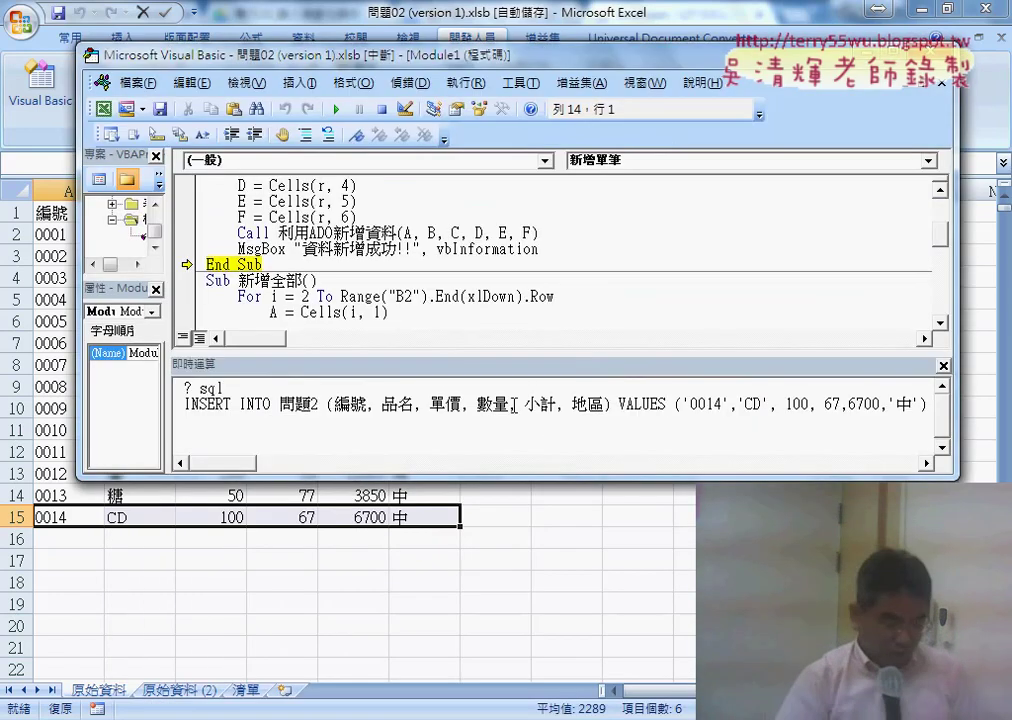
key(F8)
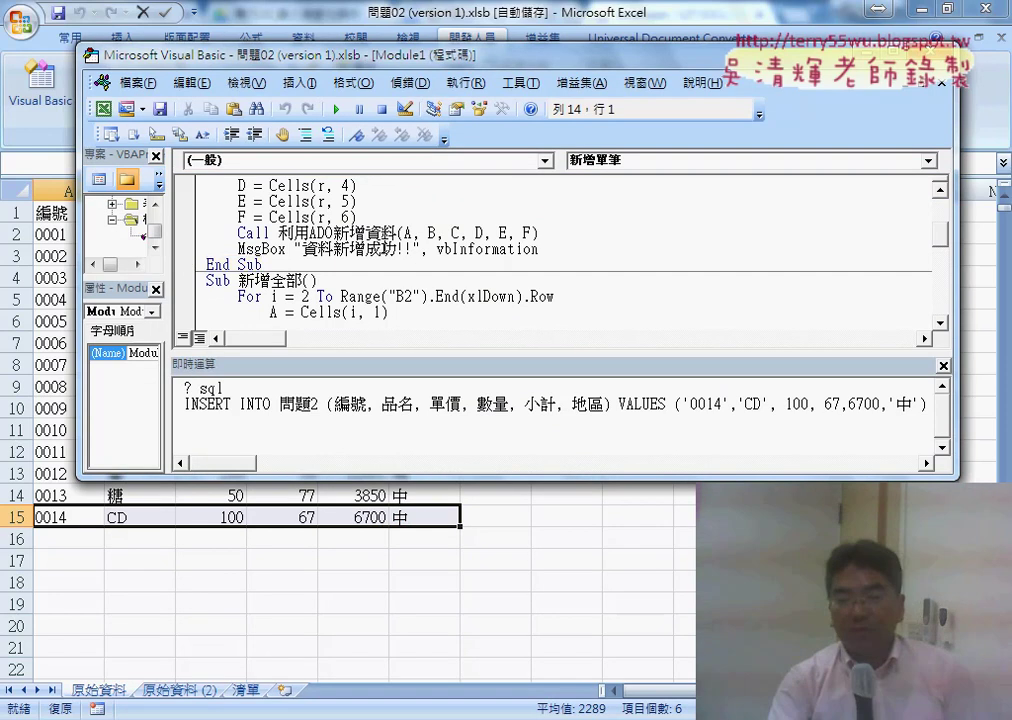
click(452, 590)
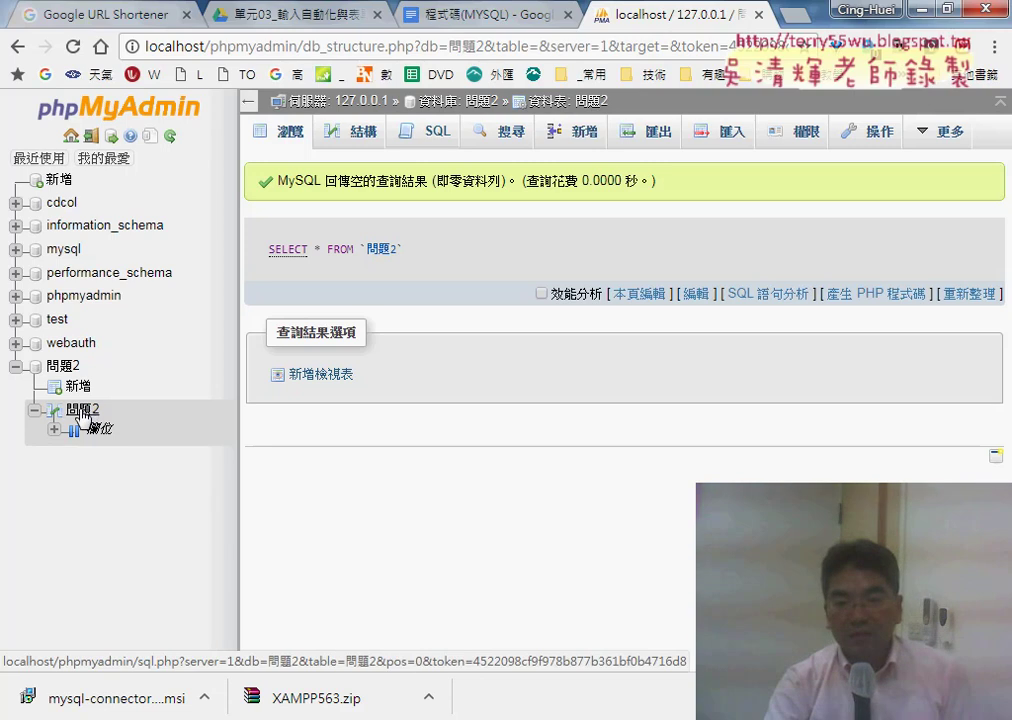
- Browse table 問題2 to confirm its single row 0014 CD 100 67 6700 中
click(83, 413)
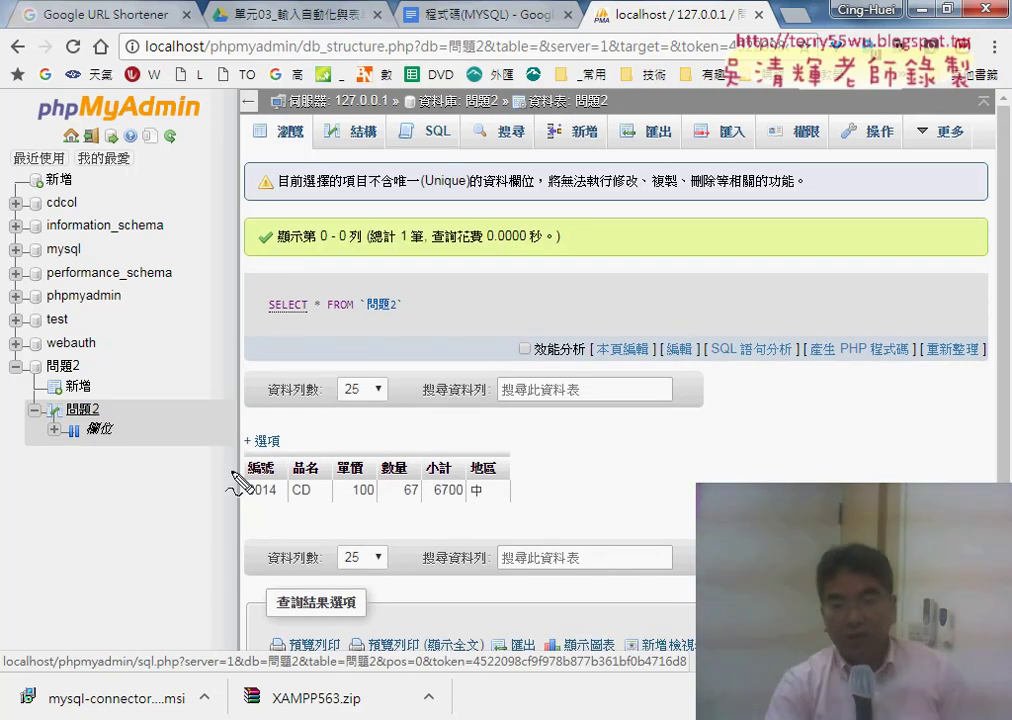
mouse_move(490, 510)
mouse_down()
mouse_move(285, 512)
mouse_move(455, 450)
mouse_move(497, 512)
mouse_move(535, 470)
mouse_move(548, 475)
mouse_up()
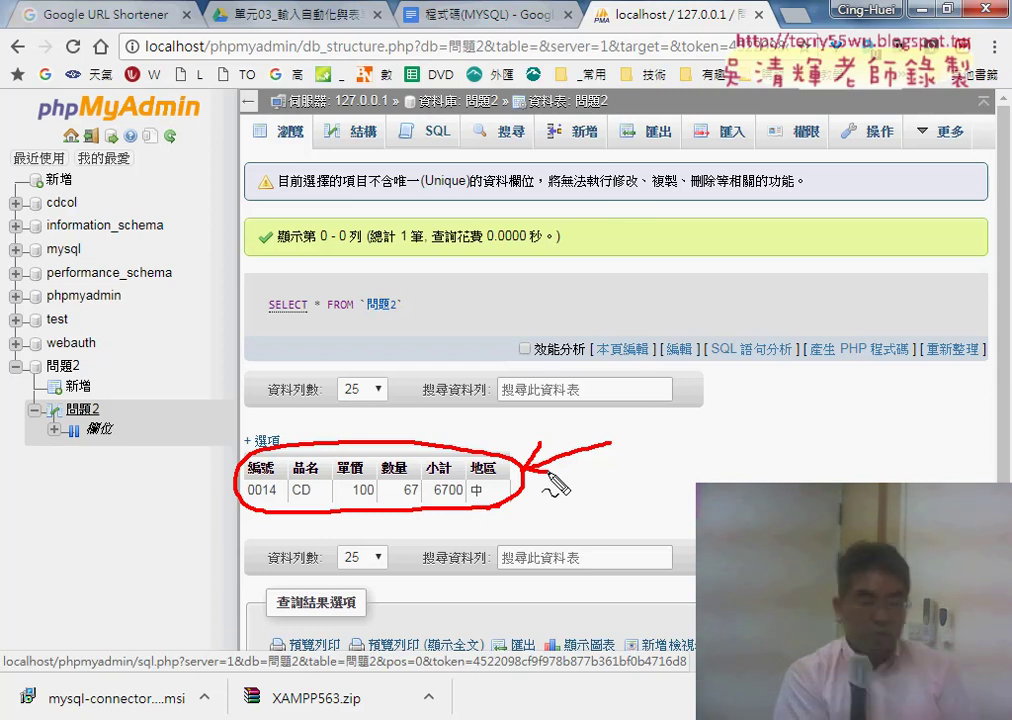
key(Escape)
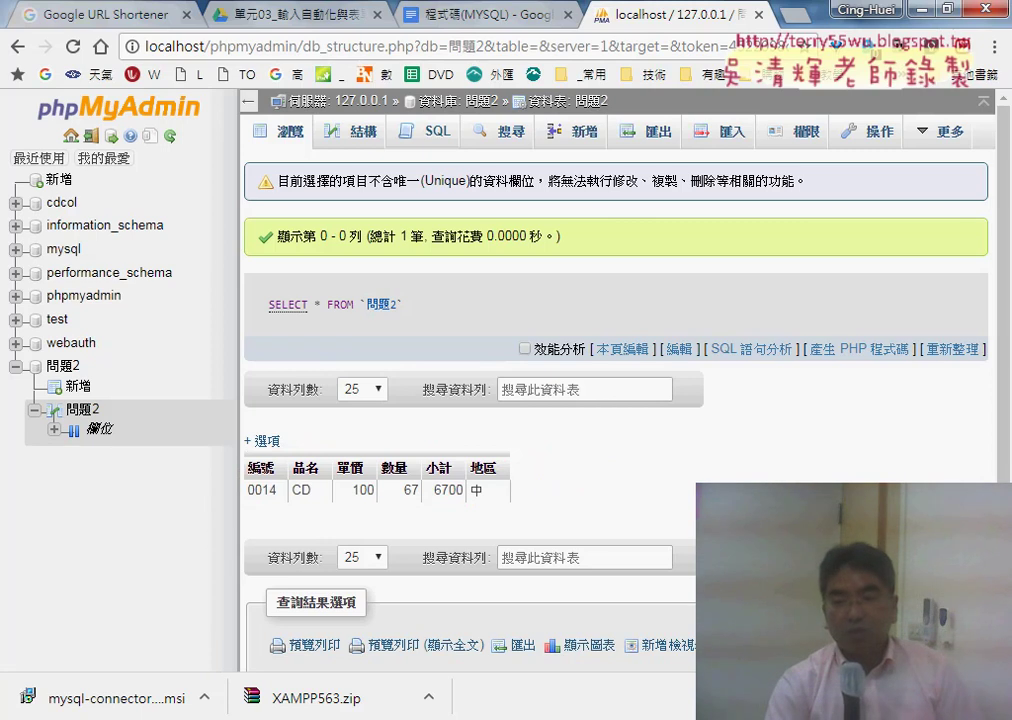
key(alt+Tab)
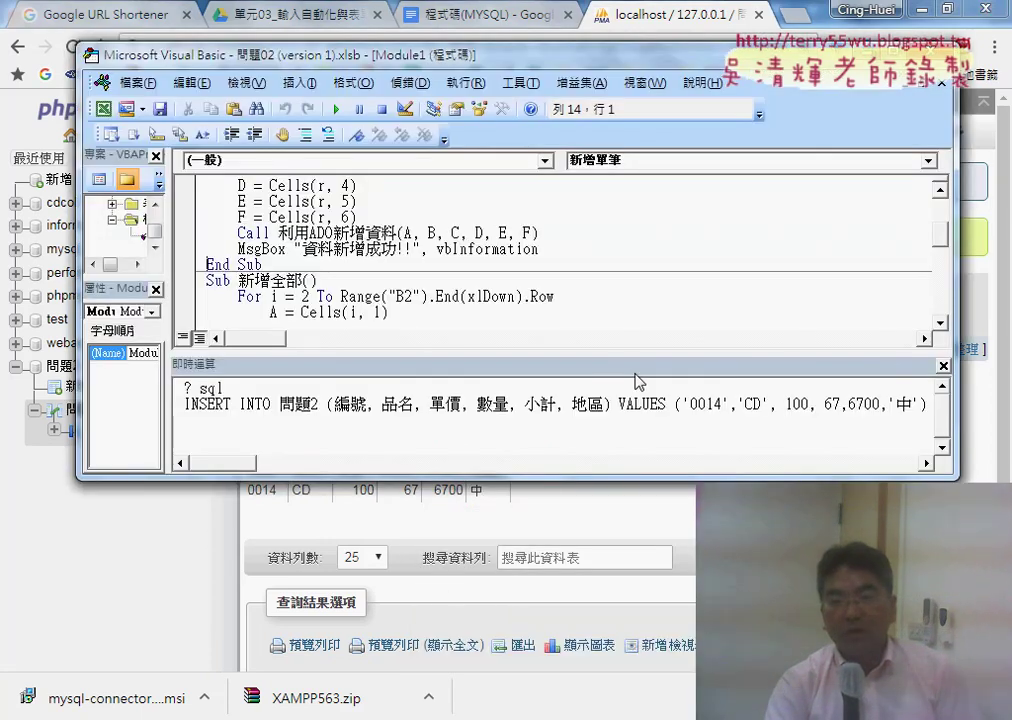
- Close the Immediate window and review the For loop and its counter i in Sub 新增全部
click(943, 367)
scroll(669, 336, up, 2)
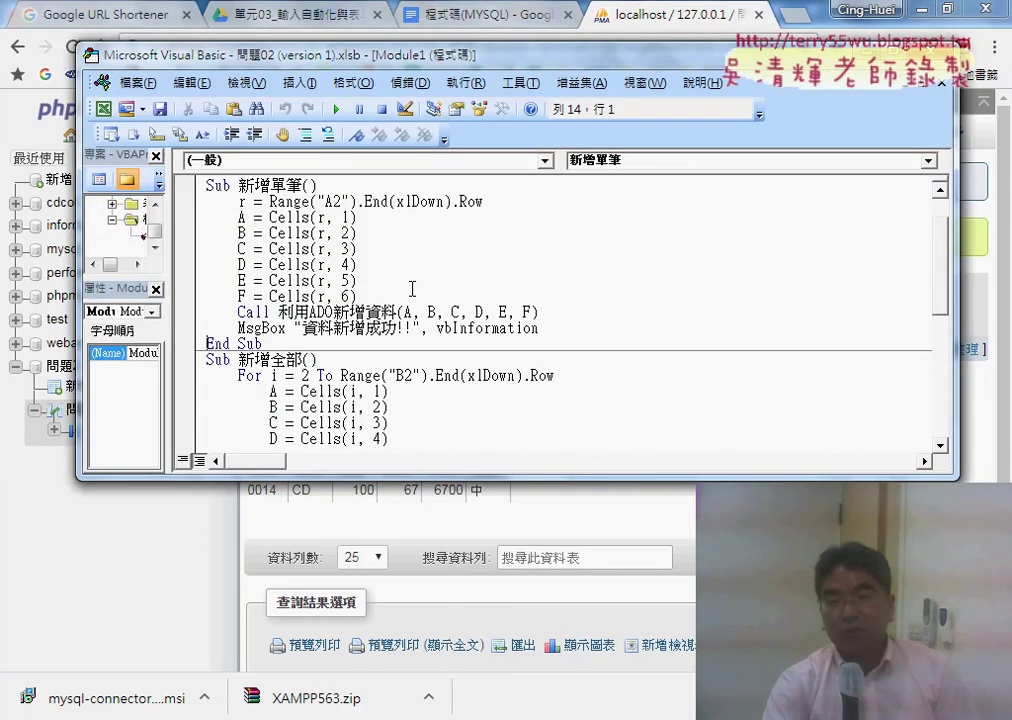
scroll(412, 288, up, 1)
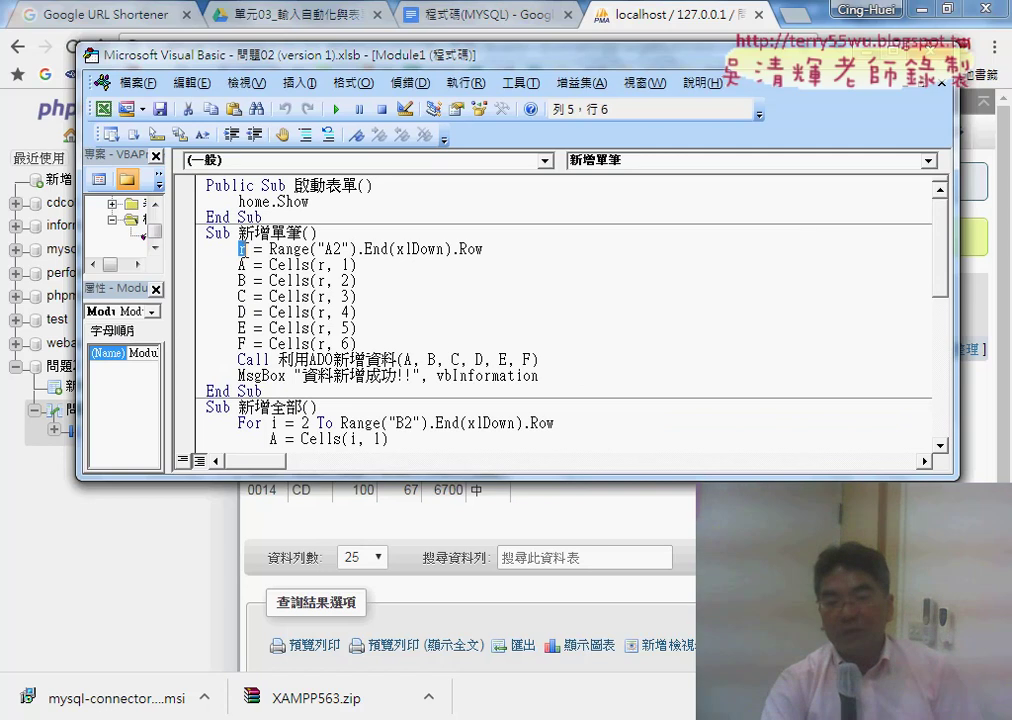
scroll(337, 266, down, 3)
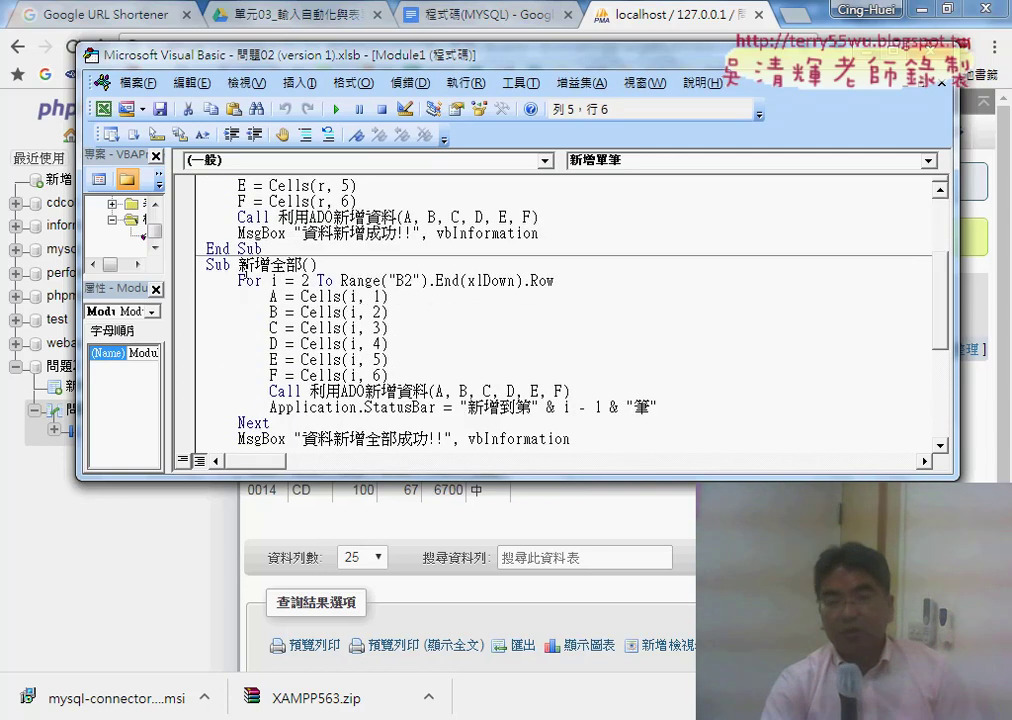
drag(238, 282, 257, 287)
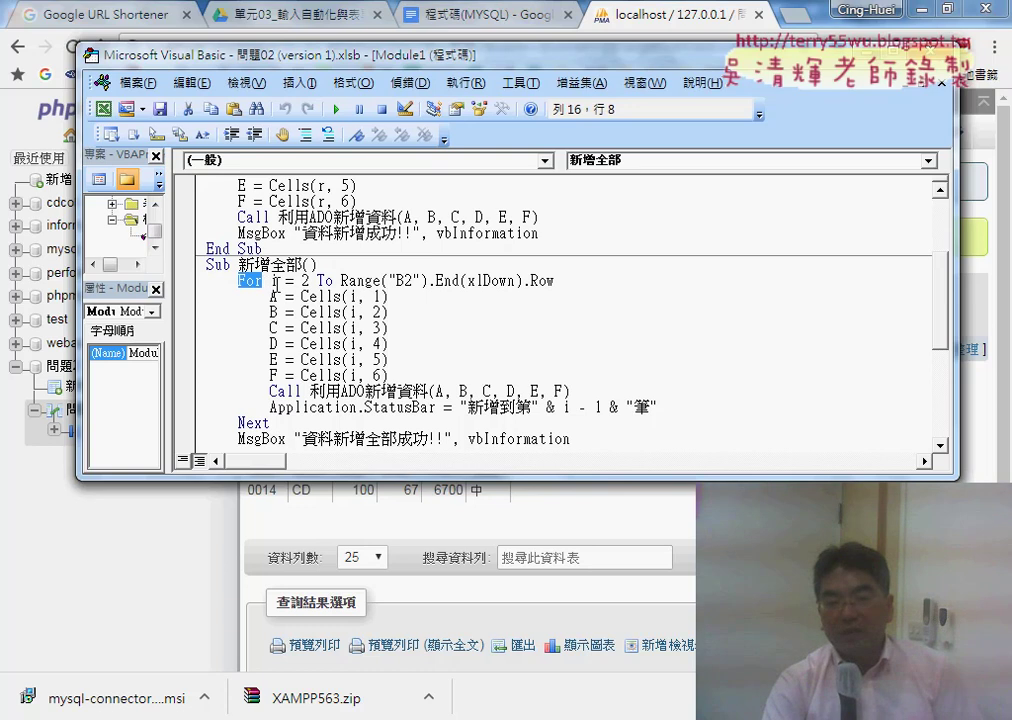
double_click(275, 282)
key(alt+F11)
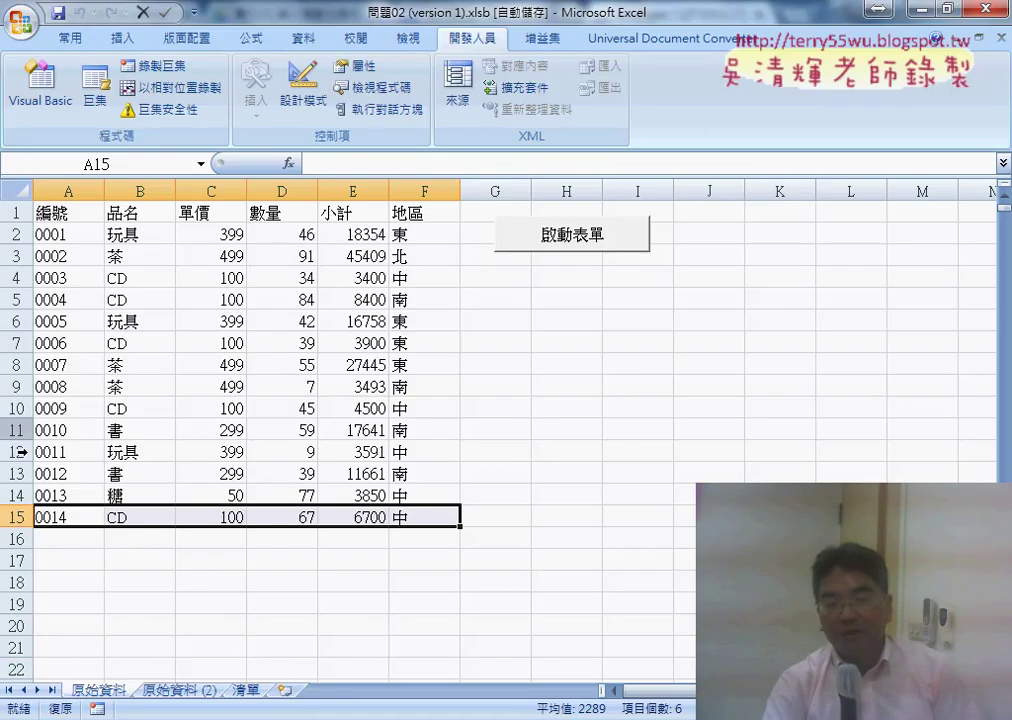
- Run Sub 新增全部 to insert every worksheet row and dismiss the 資料新增全部成功!! message
key(alt+F11)
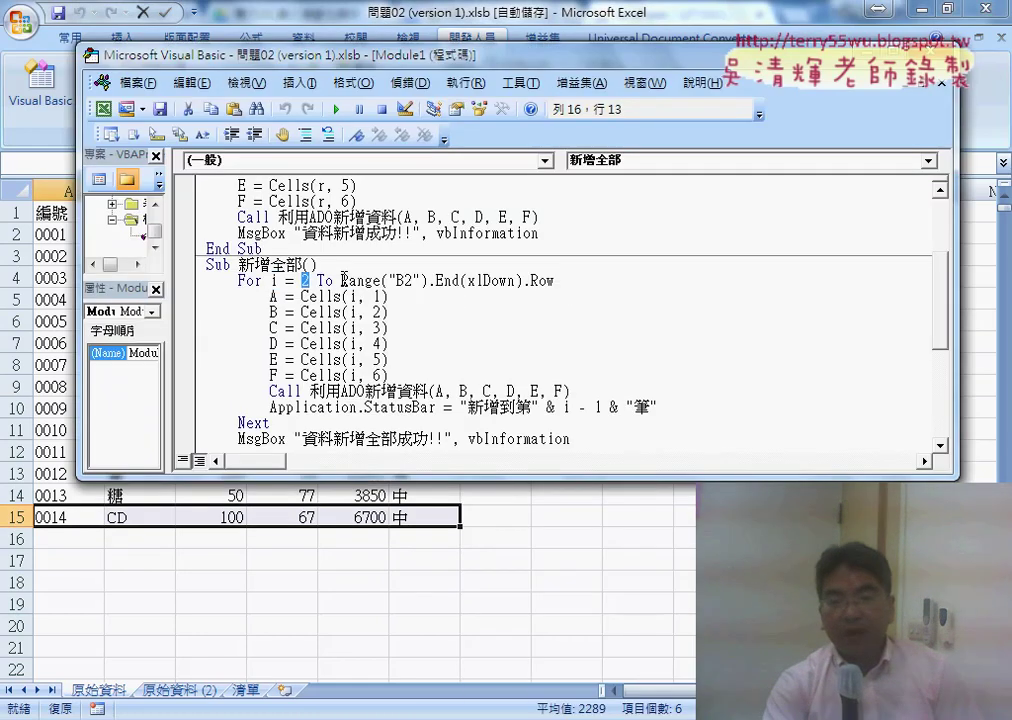
drag(343, 280, 565, 285)
drag(468, 58, 605, 64)
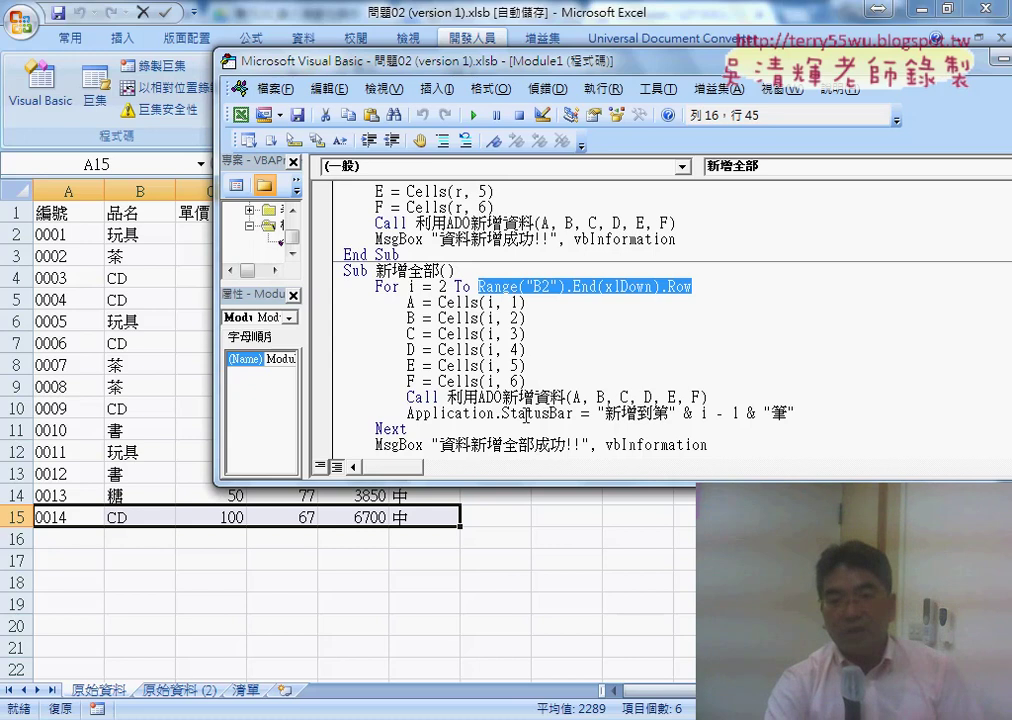
scroll(527, 428, down, 1)
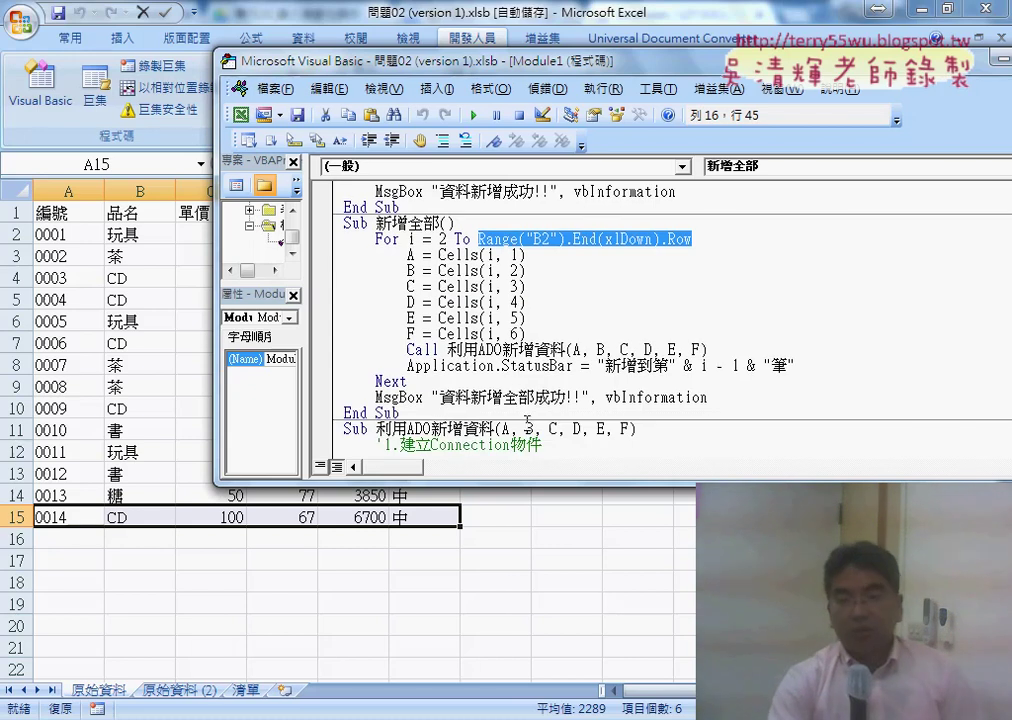
click(463, 302)
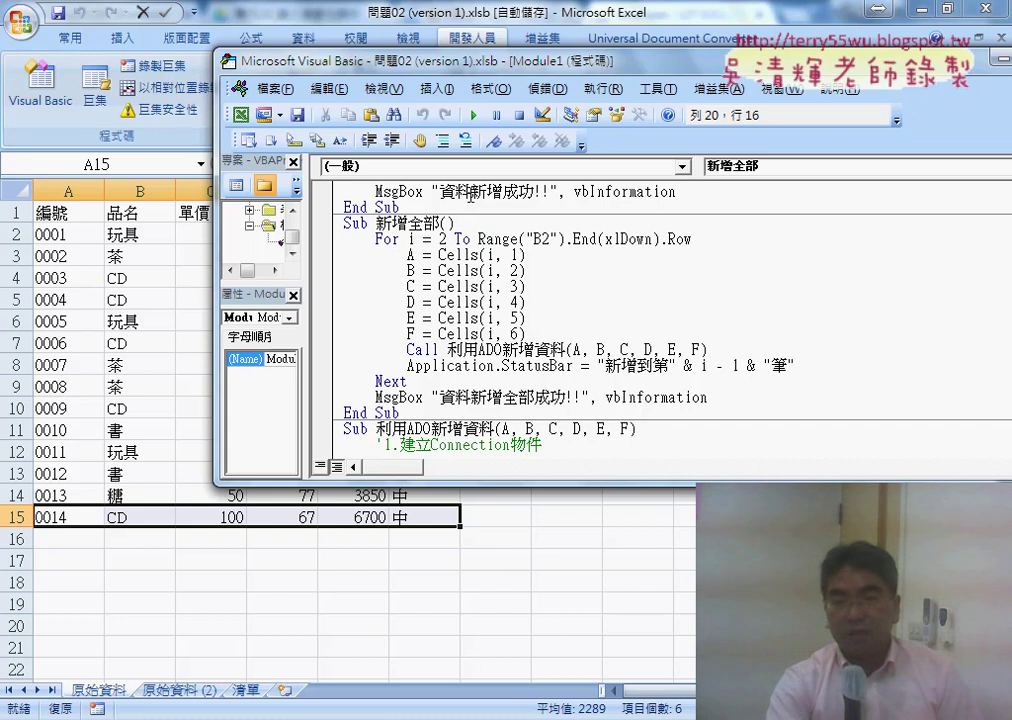
click(475, 116)
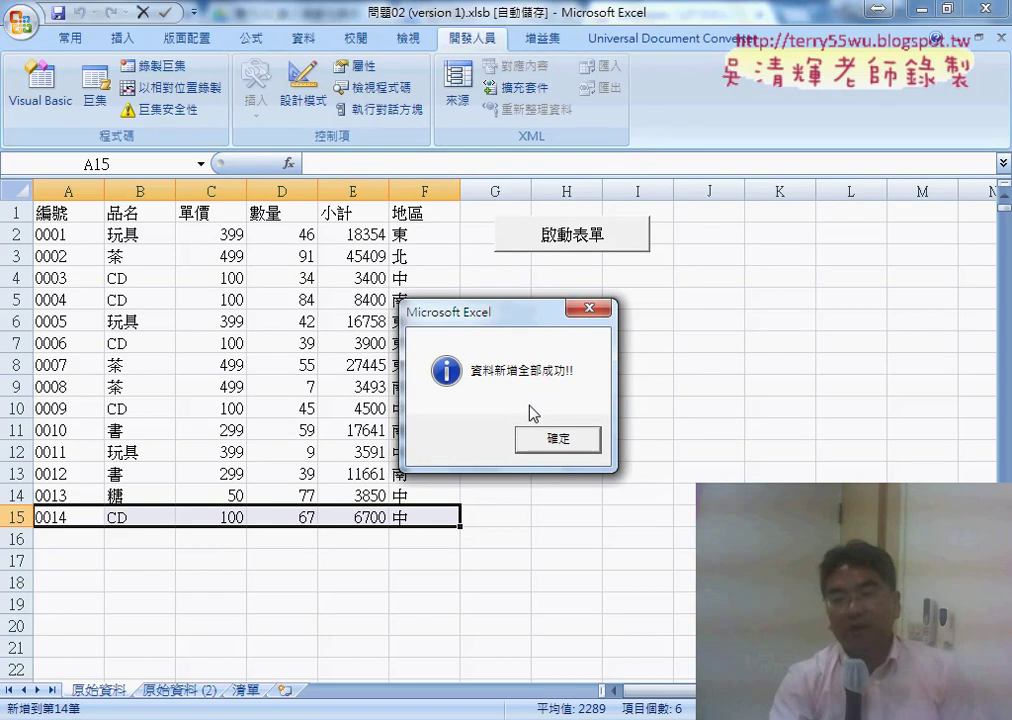
click(547, 444)
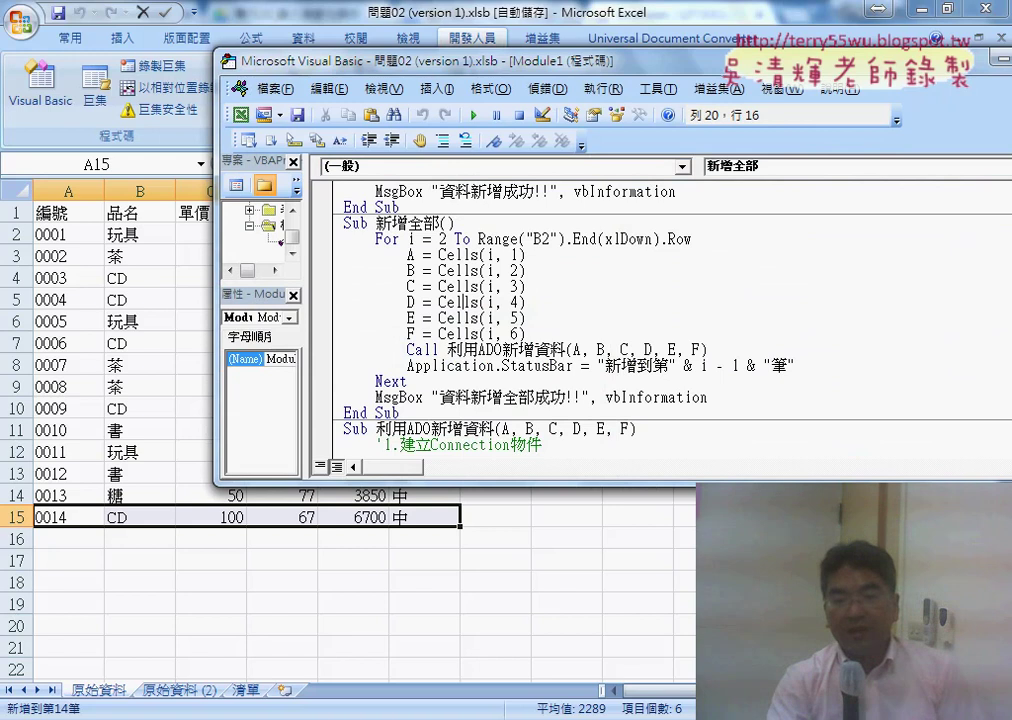
key(alt+Tab)
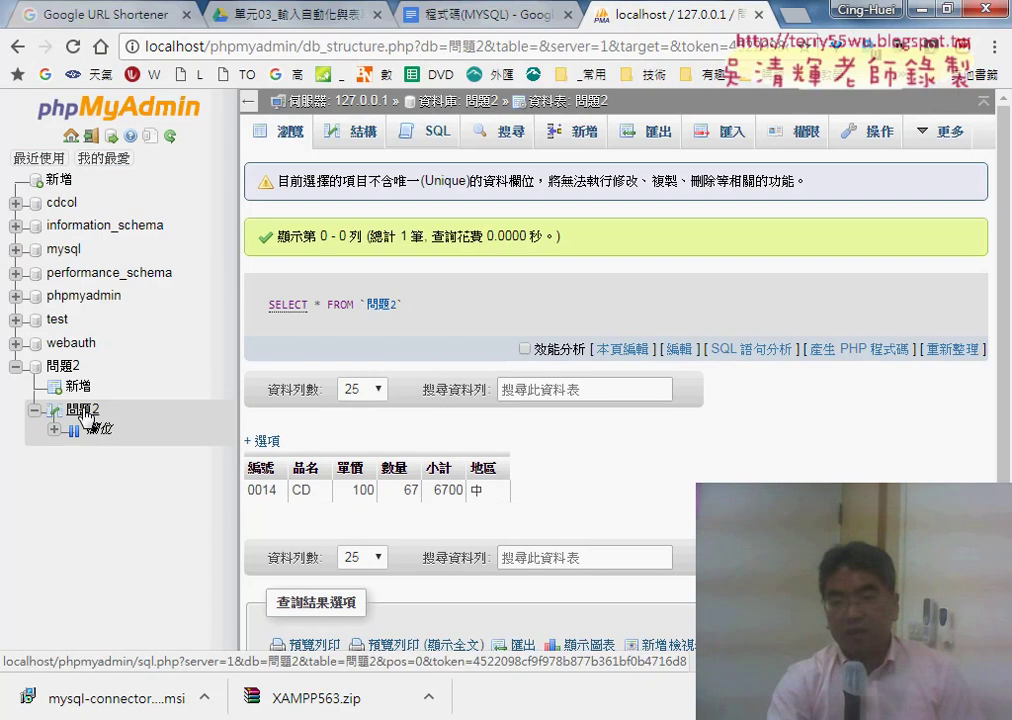
- Reload table 問題2 and highlight the new rows 0001 through 0014 among its 15 rows
click(85, 415)
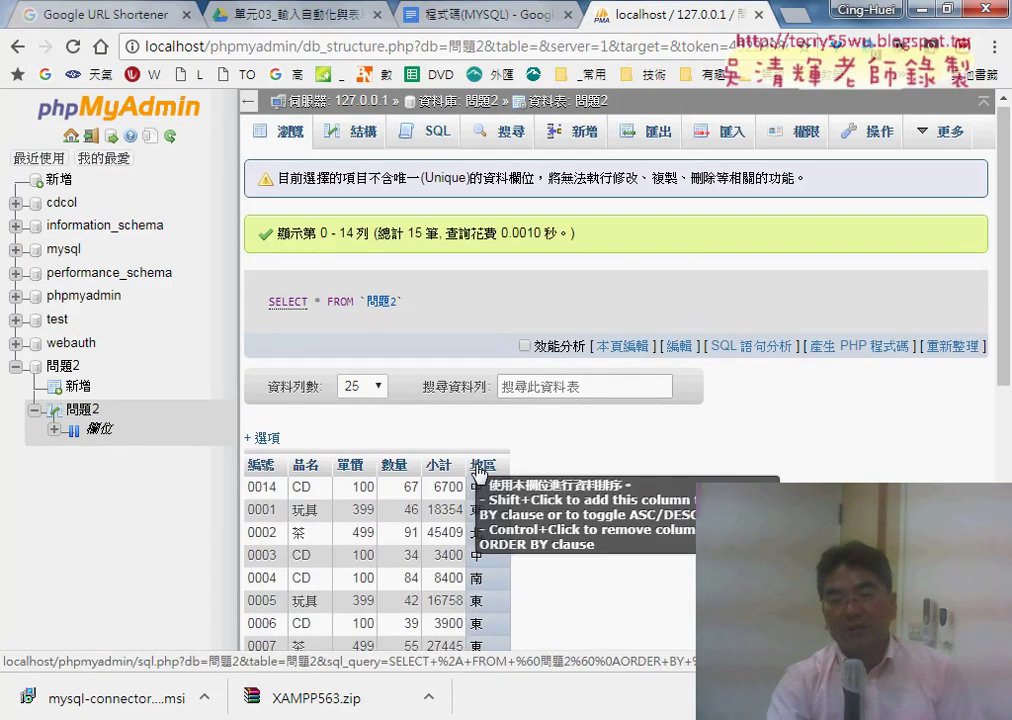
scroll(477, 462, down, 3)
mouse_move(247, 216)
mouse_down()
mouse_move(481, 426)
mouse_move(499, 521)
mouse_up()
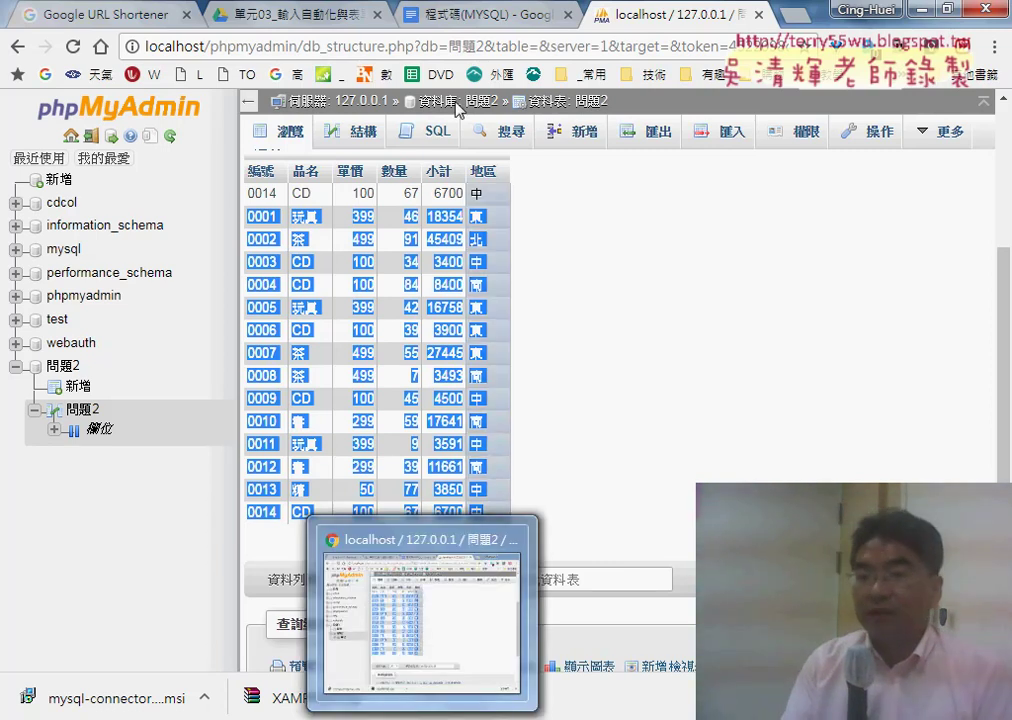
- Copy the 利用ADO新增資料 procedure and highlight its MySQL ODBC 5.2 UNICODE Driver connection setting
click(460, 17)
scroll(481, 267, down, 3)
scroll(360, 310, down, 1)
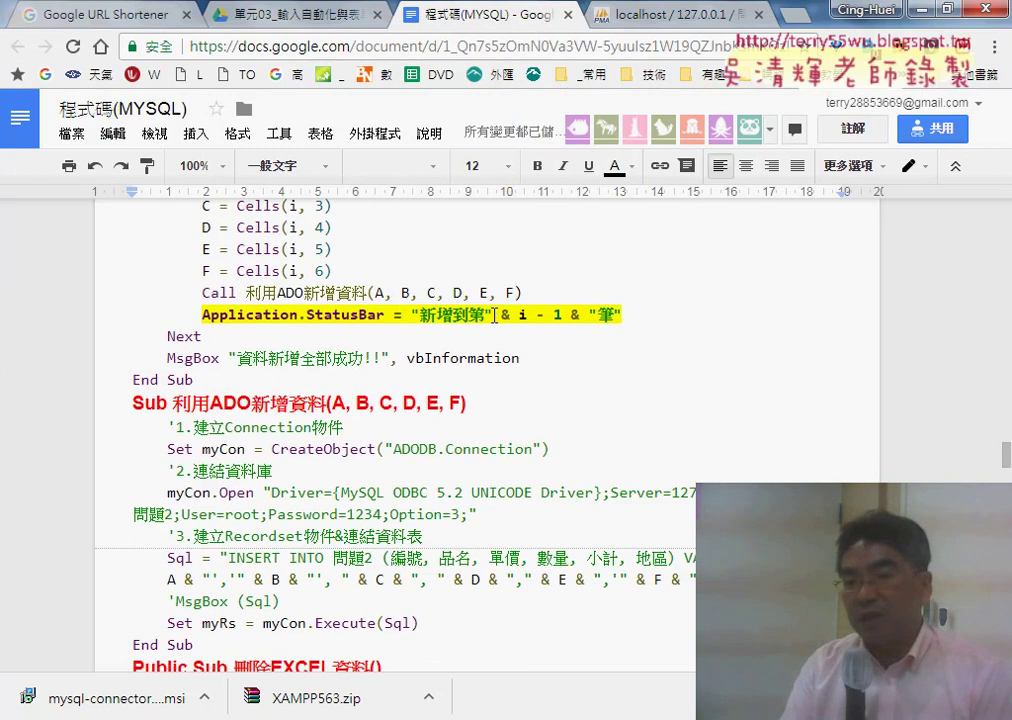
drag(131, 297, 237, 543)
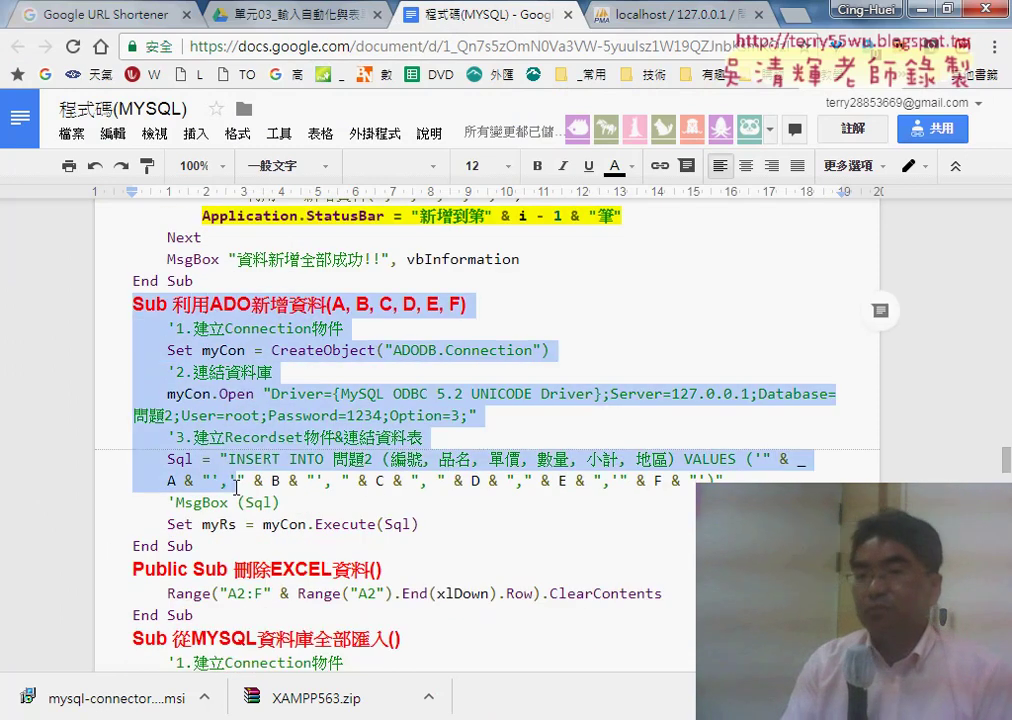
key(ctrl+c)
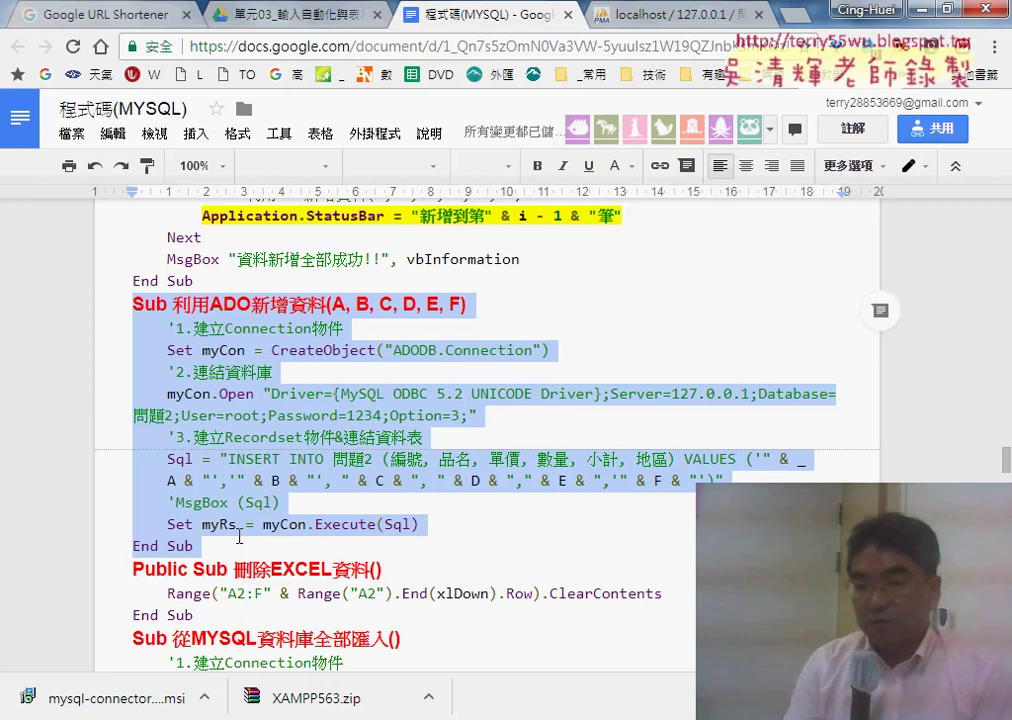
click(240, 412)
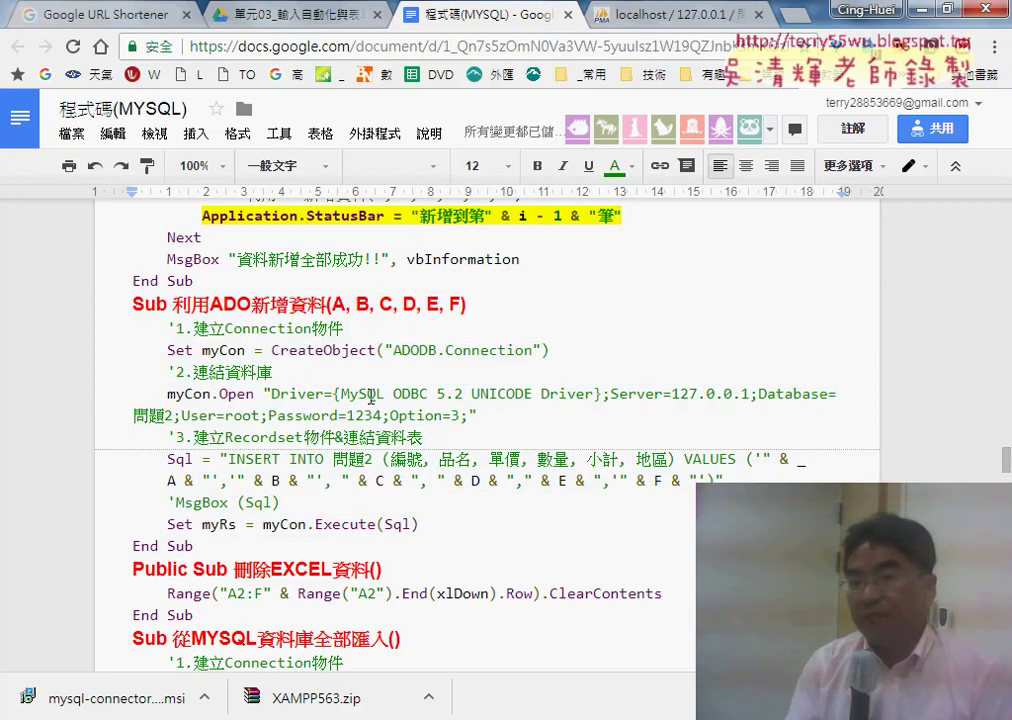
drag(273, 393, 598, 394)
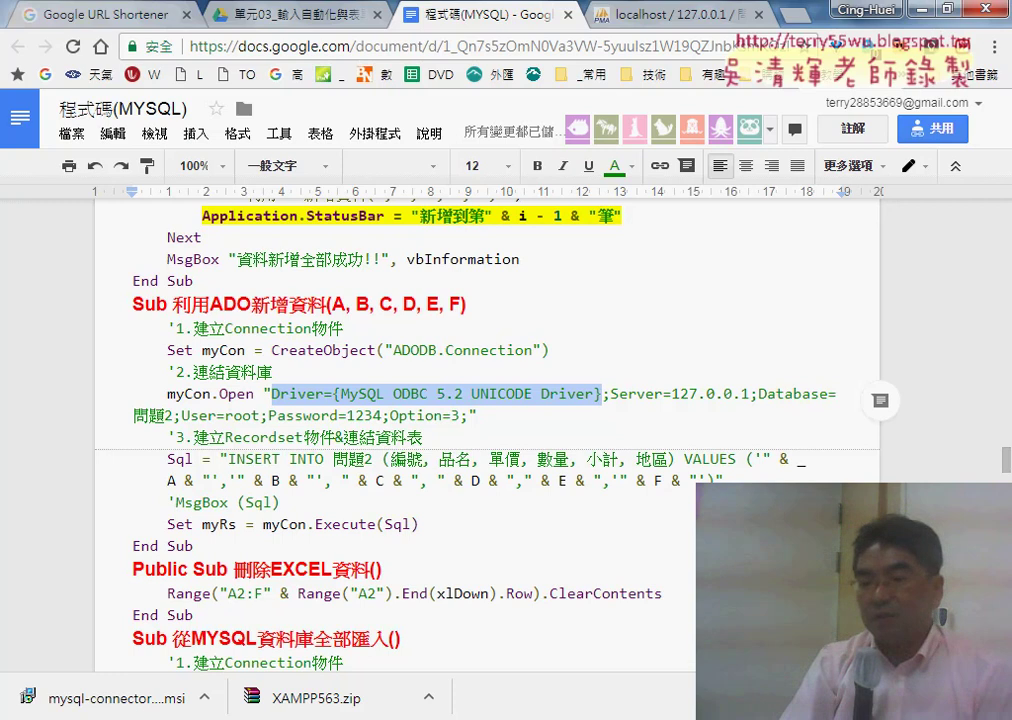
mouse_move(474, 610)
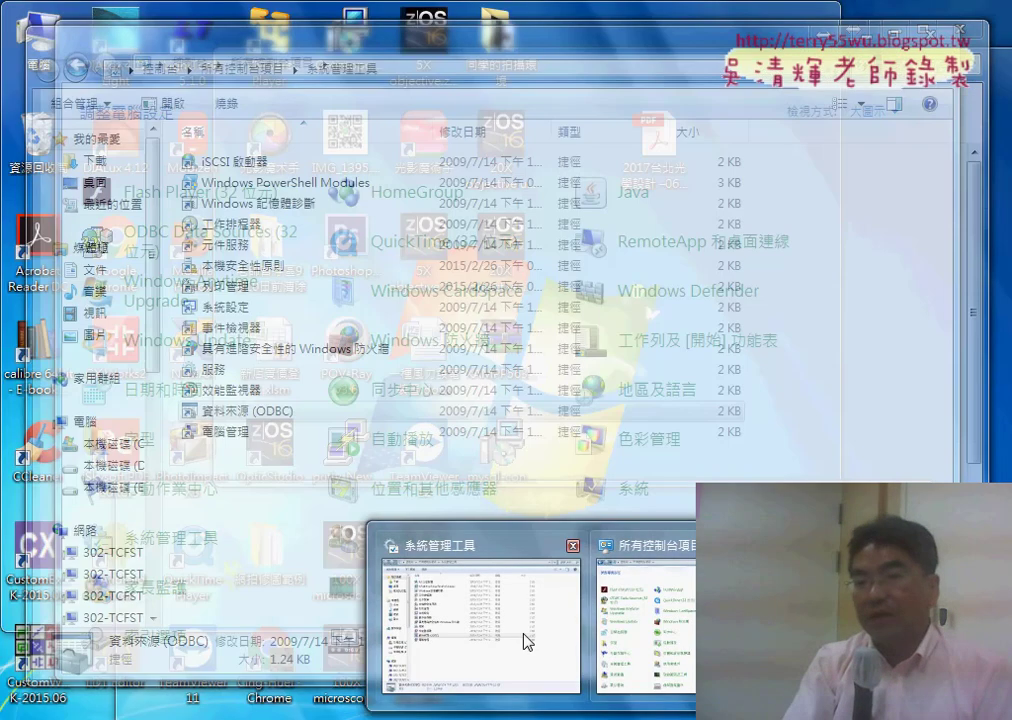
- Open 資料來源 (ODBC), select MySQL ODBC 5.2 Unicode Driver on the 驅動程式 tab, and place it below the code
click(525, 640)
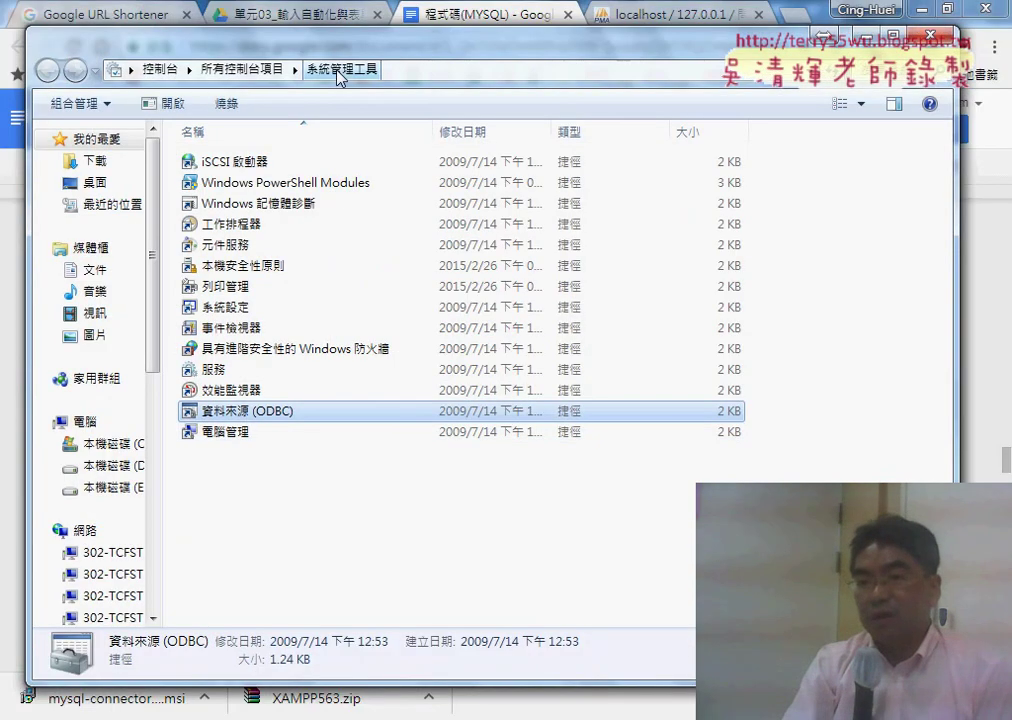
double_click(270, 418)
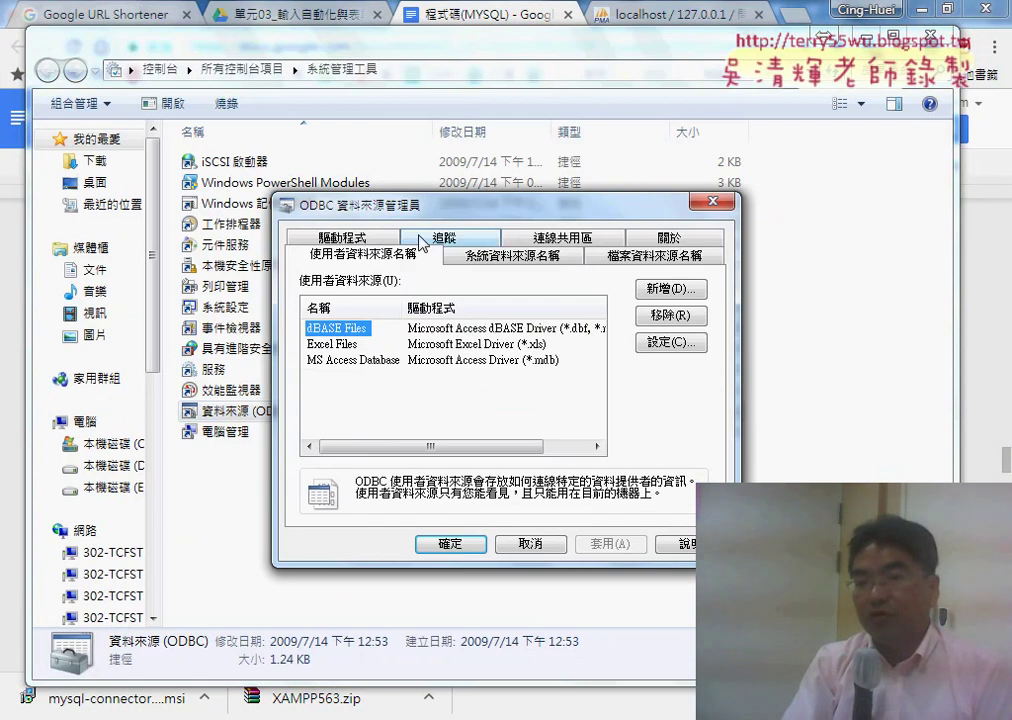
click(356, 240)
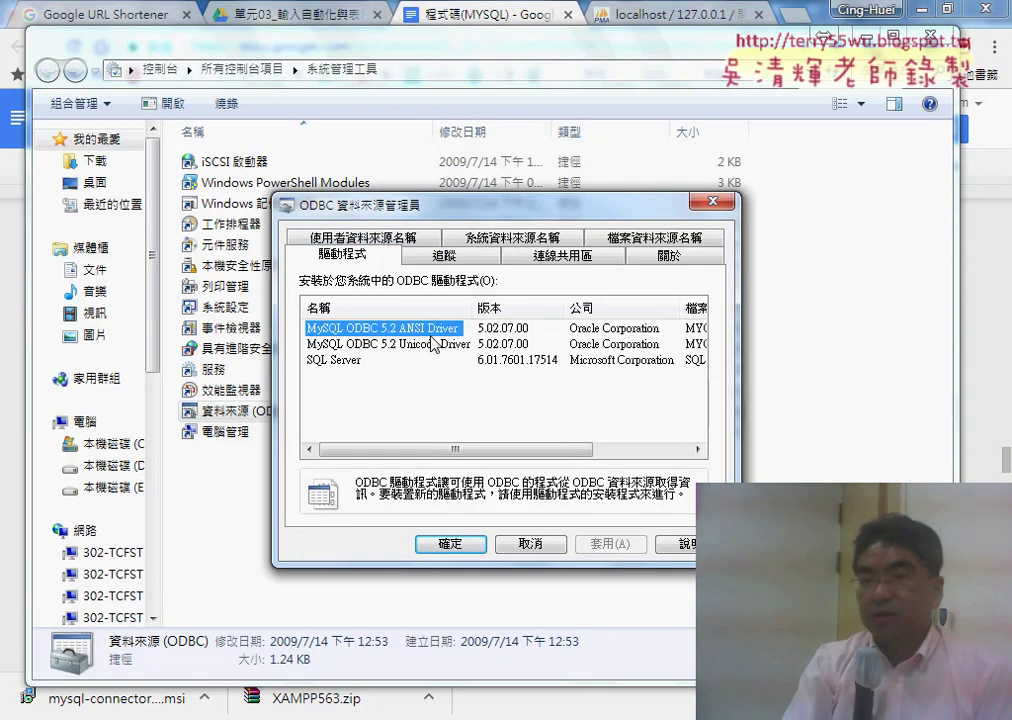
click(465, 345)
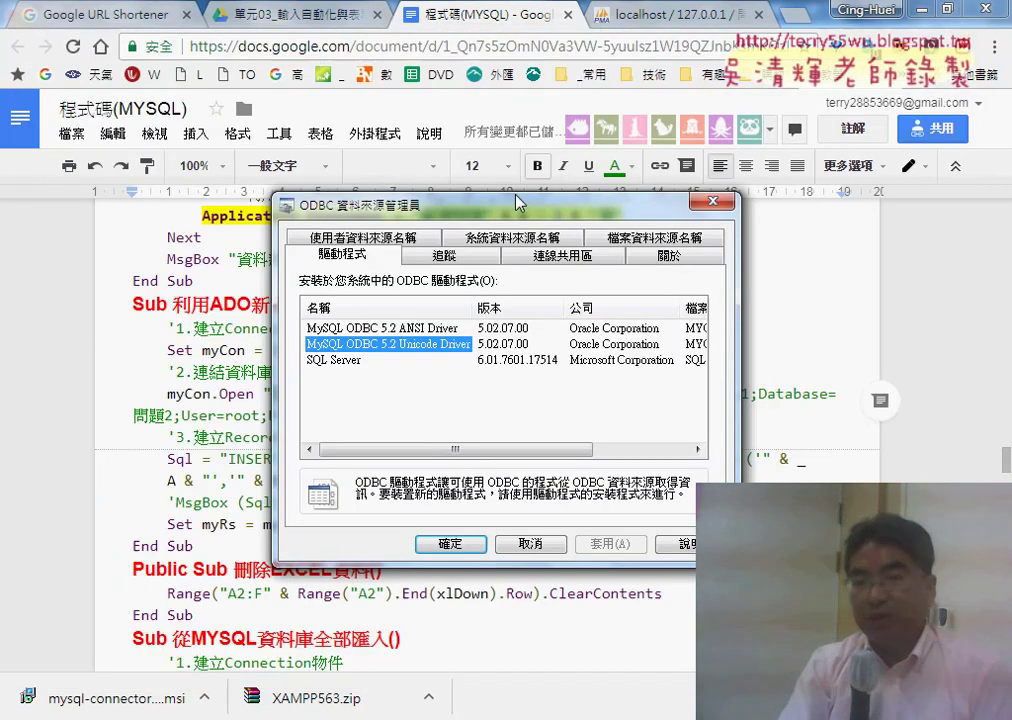
mouse_move(512, 205)
mouse_down()
mouse_move(519, 328)
mouse_move(564, 426)
mouse_move(574, 425)
mouse_up()
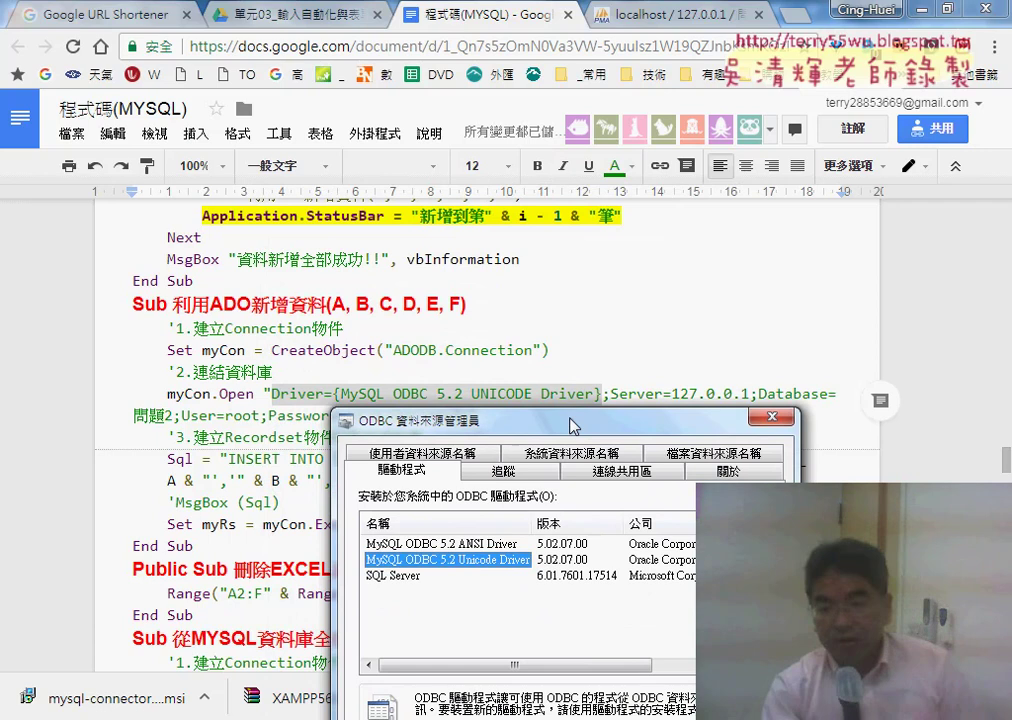
- Underline the installed Unicode driver and the Driver= text in red, joining them with an arrow
drag(369, 573, 505, 577)
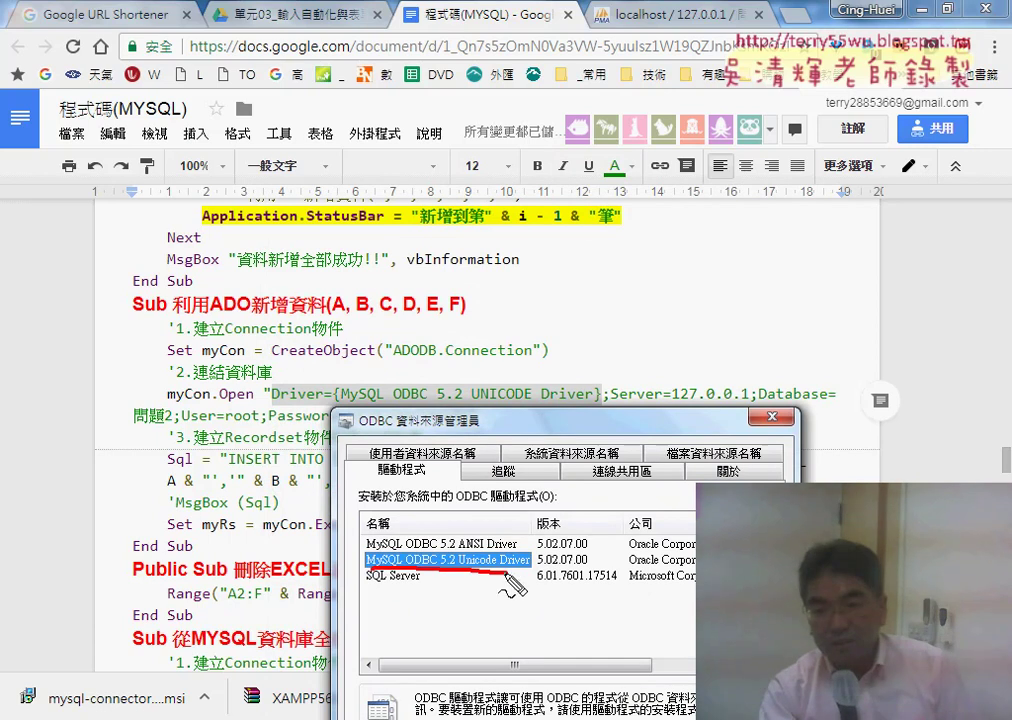
drag(355, 414, 568, 414)
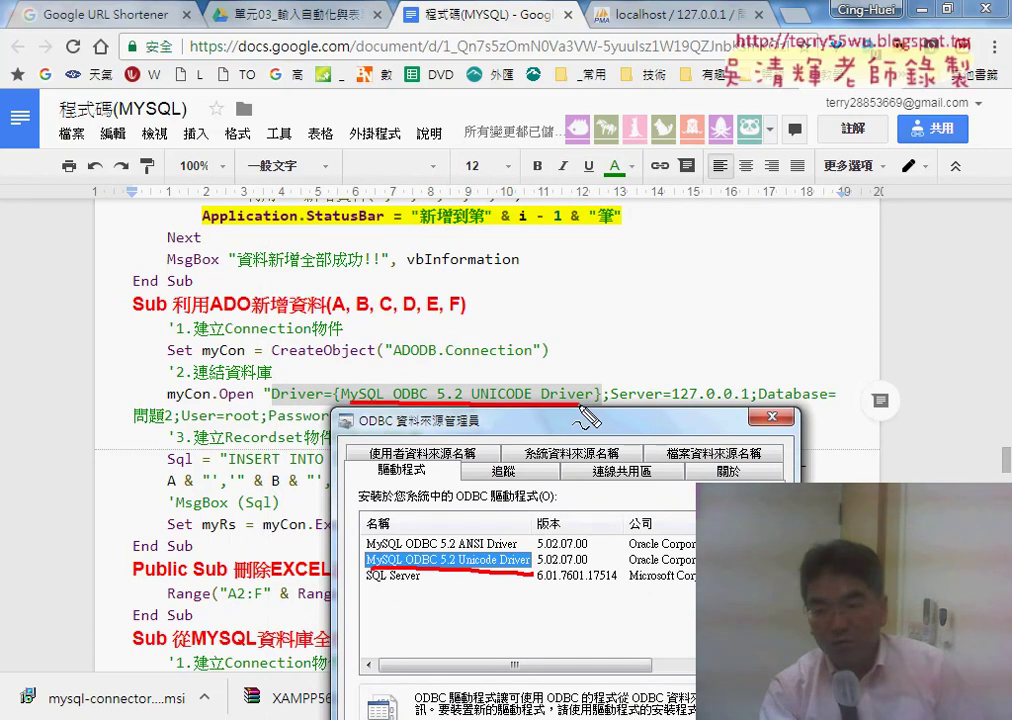
drag(467, 576, 470, 405)
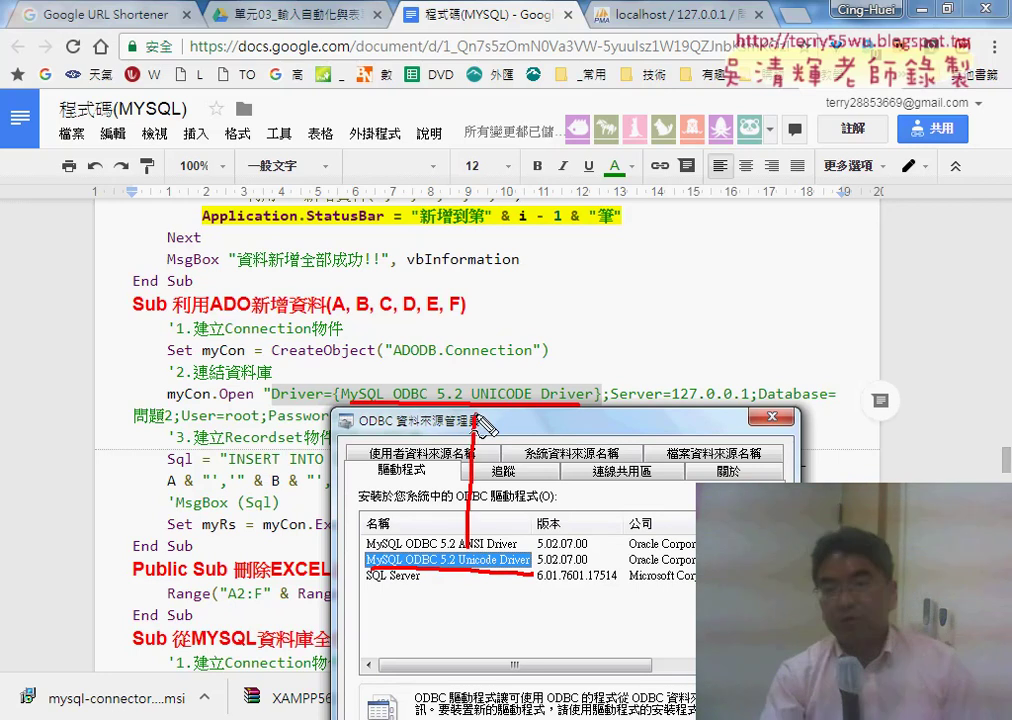